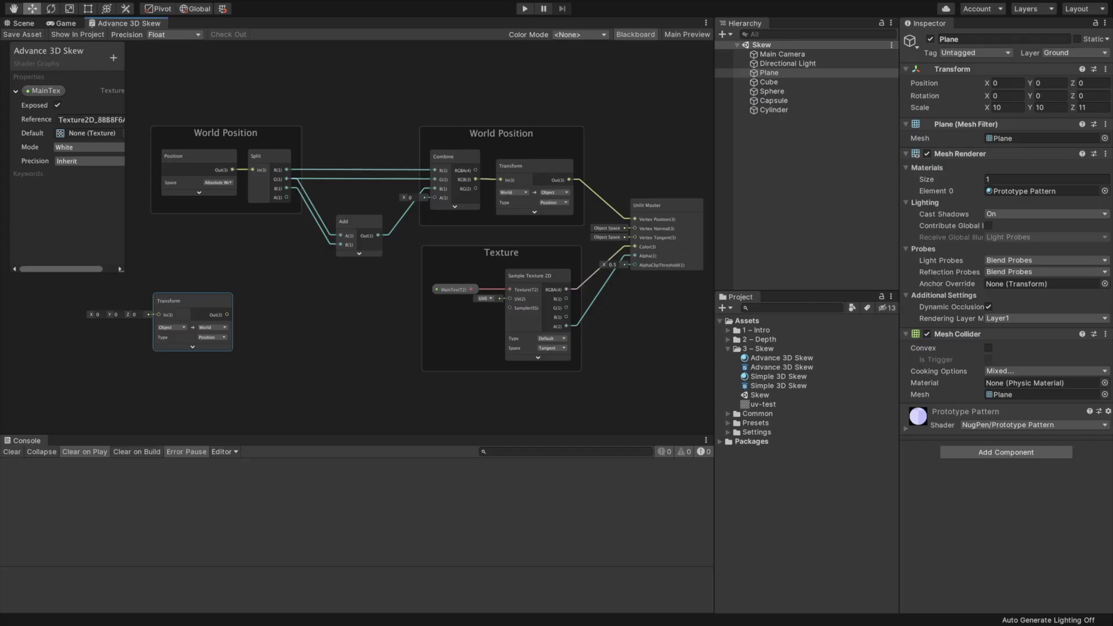
Step: Add Split and Subtract nodes to the demo graph, wiring the Add output into Subtract's A
{"action": "left_click_drag", "start_coordinate": [229, 315], "coordinate": [267, 328]}
{"action": "type", "text": "split"}
{"action": "key", "text": "Return"}
{"action": "key", "text": "space"}
{"action": "left_click", "coordinate": [408, 377]}
{"action": "left_click_drag", "start_coordinate": [348, 221], "coordinate": [366, 314]}
{"action": "left_click_drag", "start_coordinate": [225, 132], "coordinate": [208, 132]}
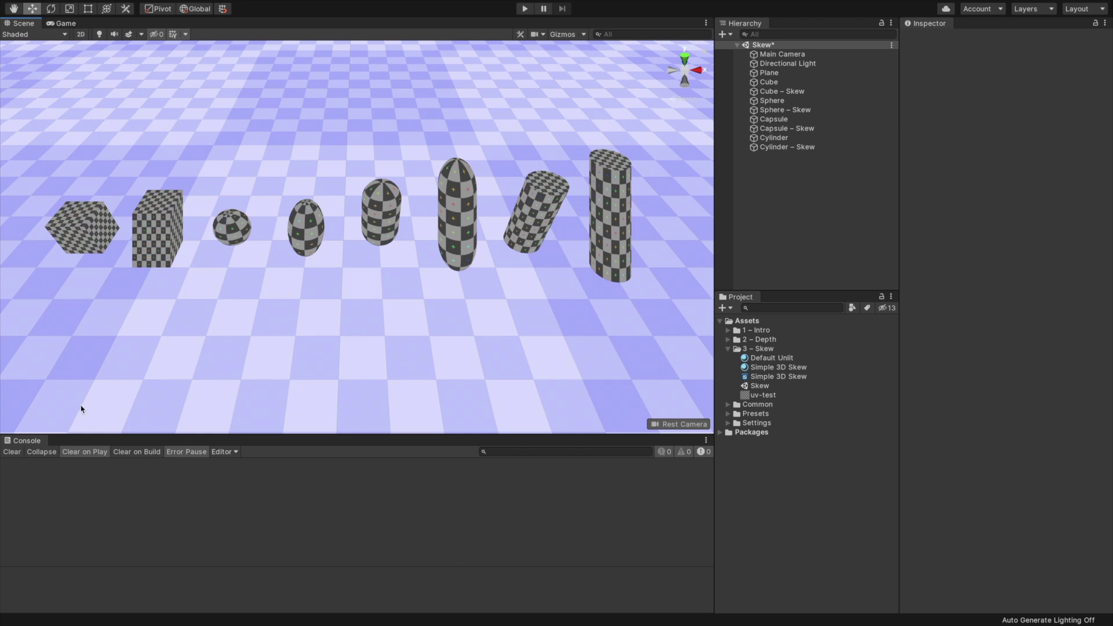
Step: Orbit the primitives, align the view to the game camera, then view the Depth scene from above
{"action": "left_click_drag", "start_coordinate": [54, 391], "coordinate": [37, 320], "text": "alt"}
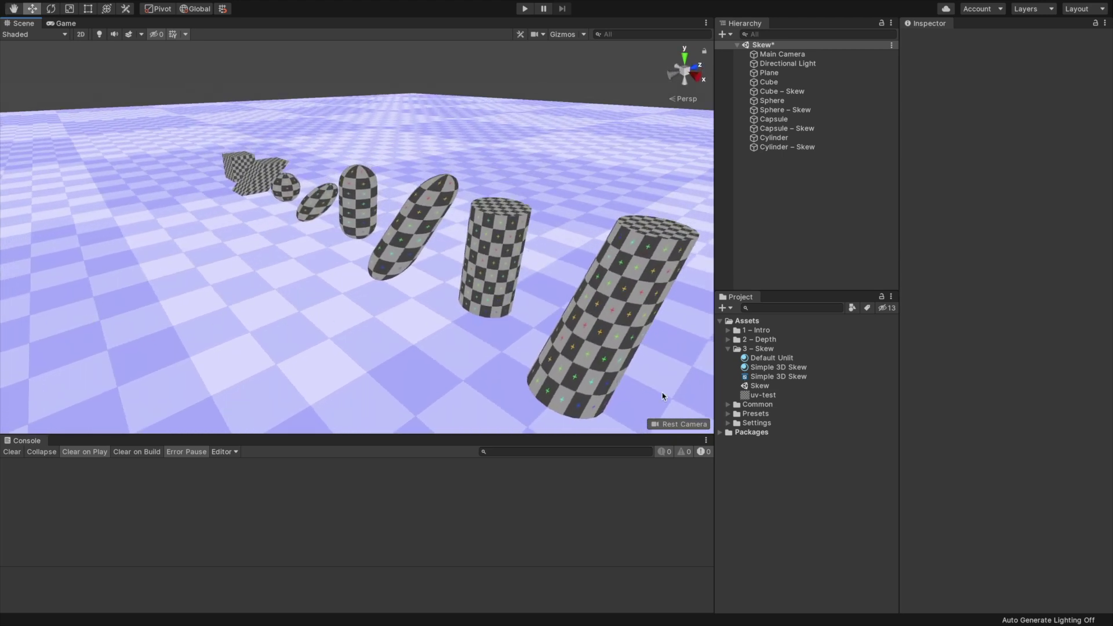
{"action": "left_click", "coordinate": [684, 424]}
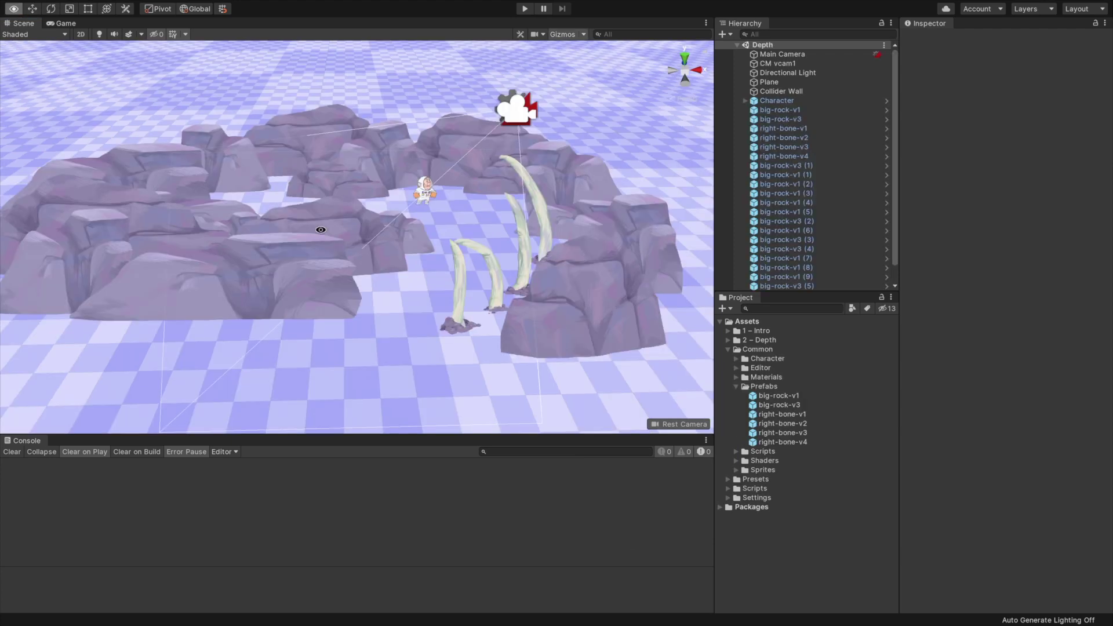
{"action": "left_click_drag", "start_coordinate": [321, 230], "coordinate": [352, 142], "text": "alt"}
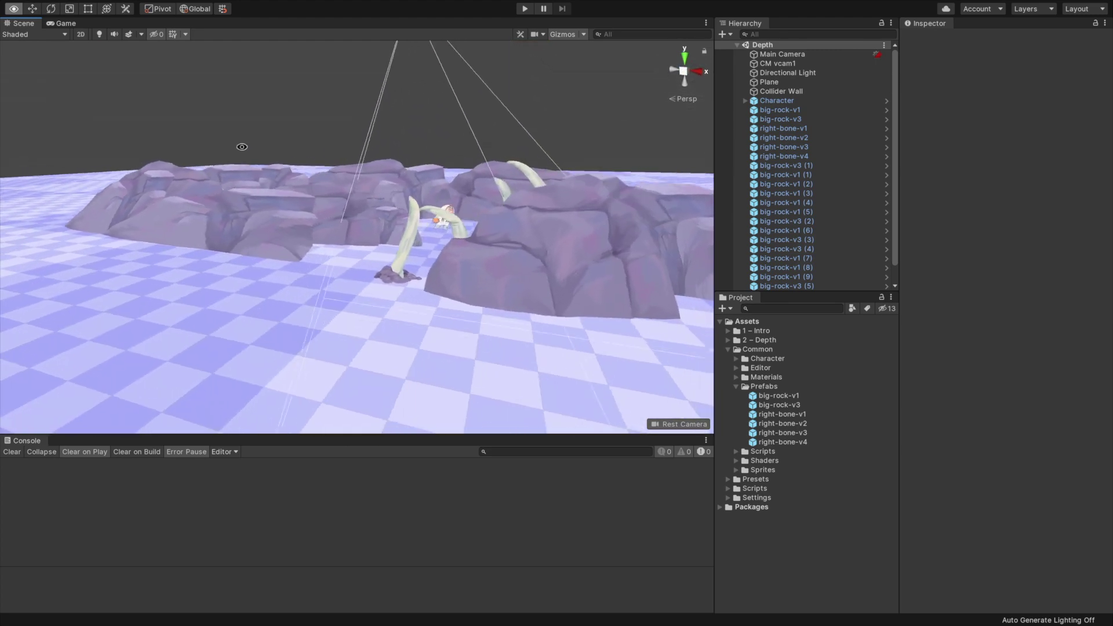
{"action": "left_click_drag", "start_coordinate": [240, 147], "coordinate": [318, 191], "text": "alt"}
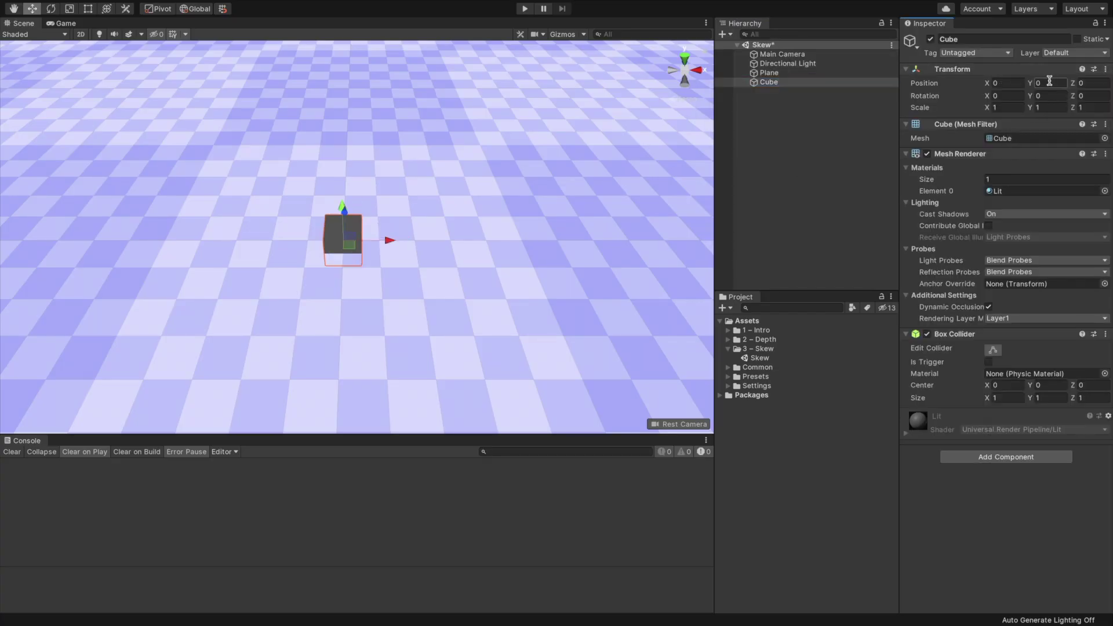
Step: Place the Cube at X -3 and the new Cylinder at X 3
{"action": "type", "text": "-3"}
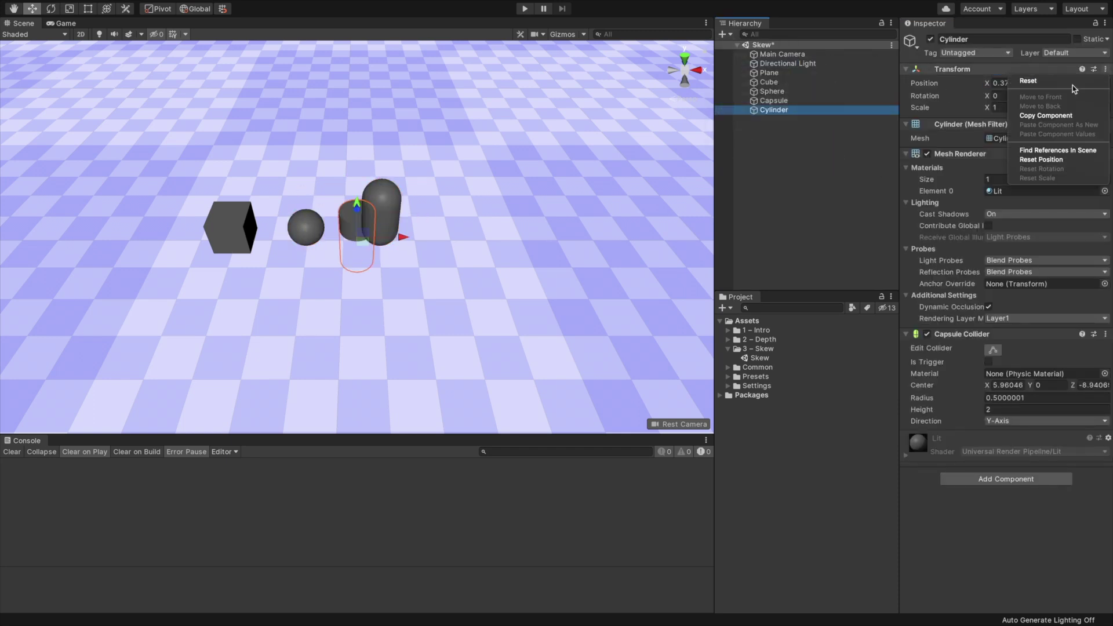
{"action": "type", "text": "3"}
{"action": "left_click", "coordinate": [801, 213]}
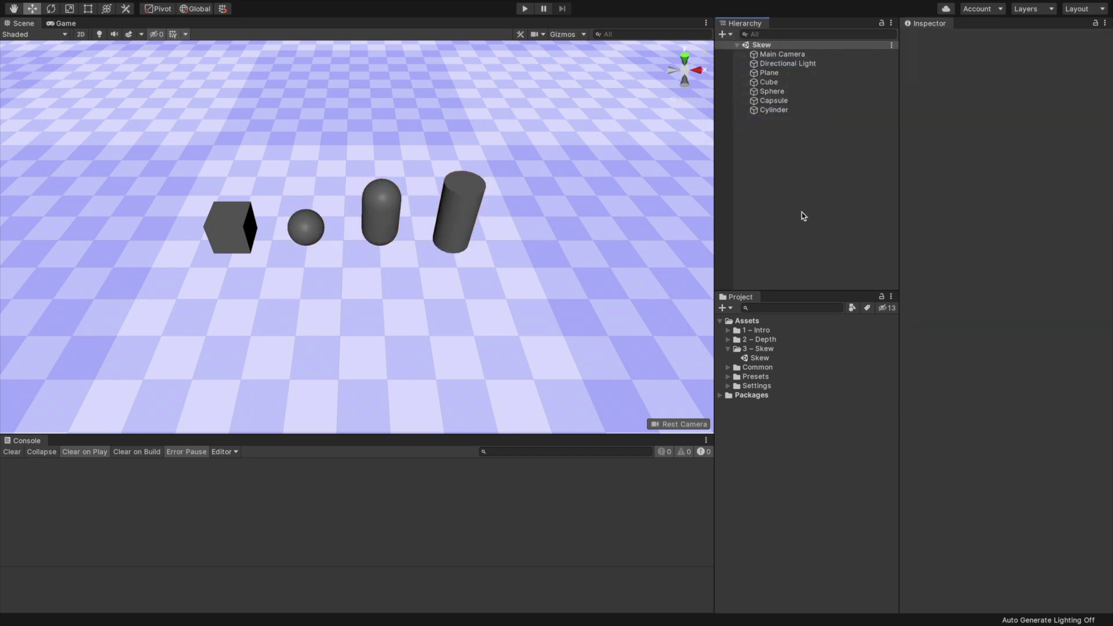
Step: Create an Unlit Shader Graph named Simple 3D Skew in the 3 - Skew folder and open it
{"action": "right_click", "coordinate": [766, 348]}
{"action": "left_click", "coordinate": [724, 308]}
{"action": "left_click", "coordinate": [724, 308]}
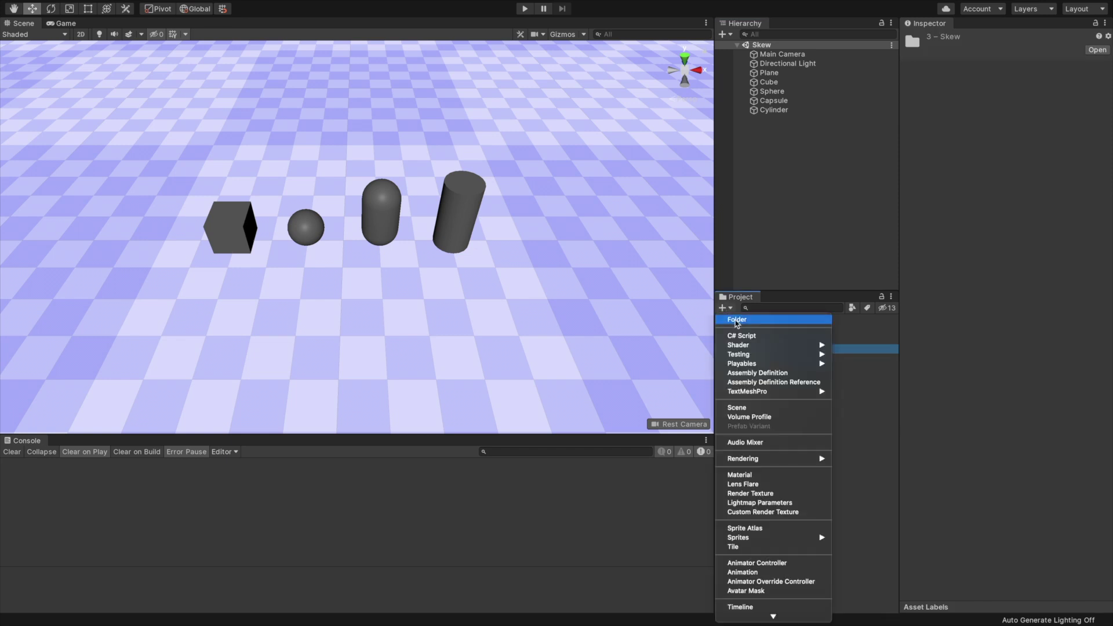
{"action": "mouse_move", "coordinate": [760, 347]}
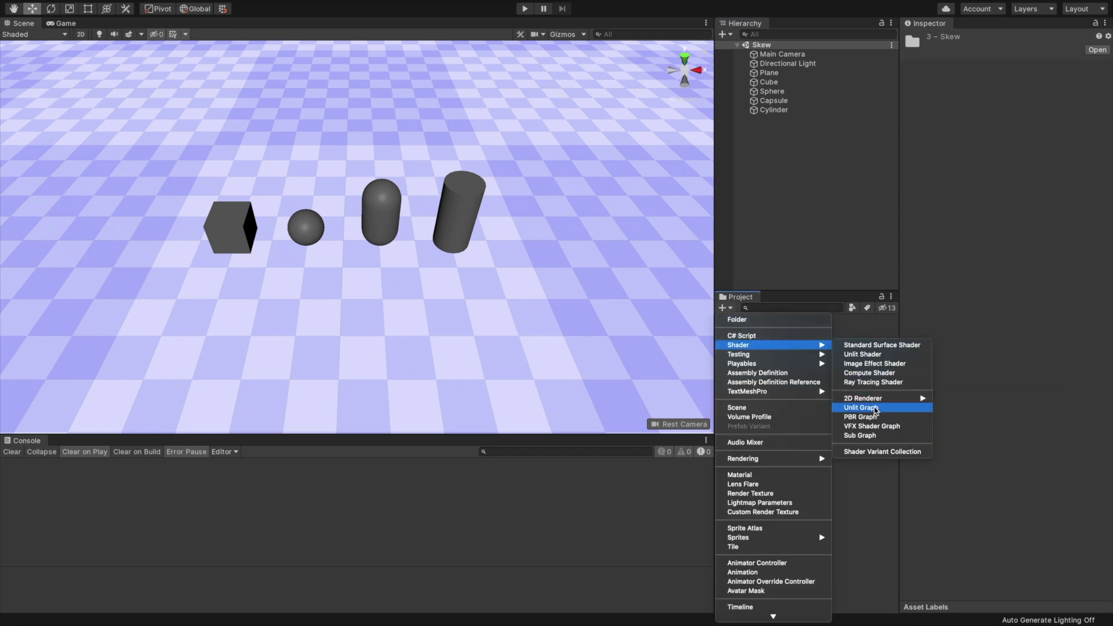
{"action": "left_click", "coordinate": [875, 408]}
{"action": "type", "text": "Simple"}
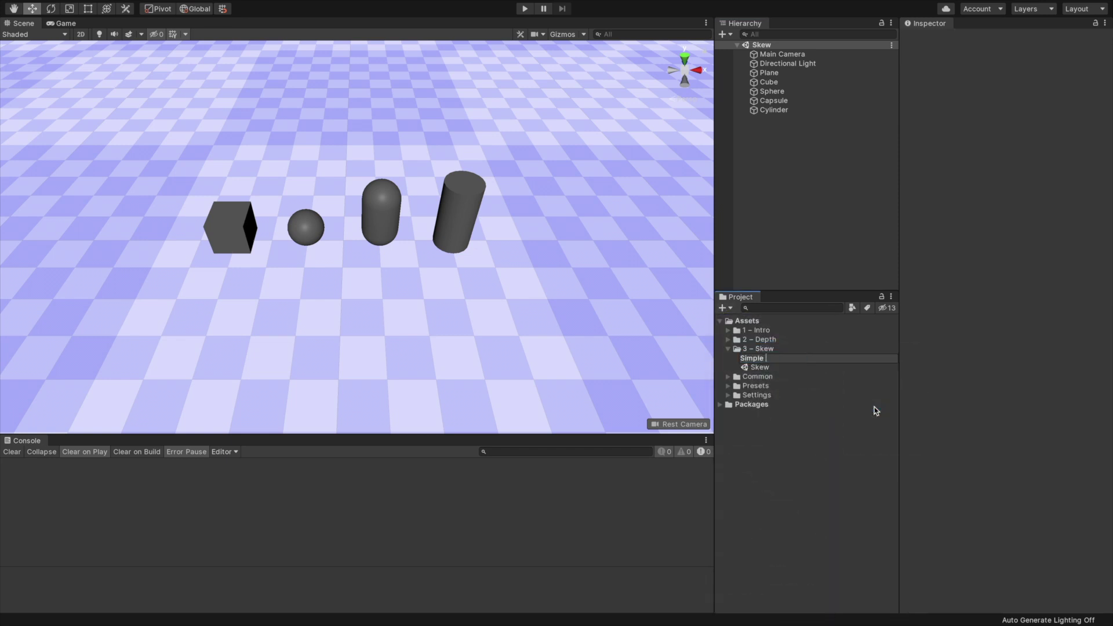
{"action": "key", "text": "Return"}
{"action": "double_click", "coordinate": [778, 357]}
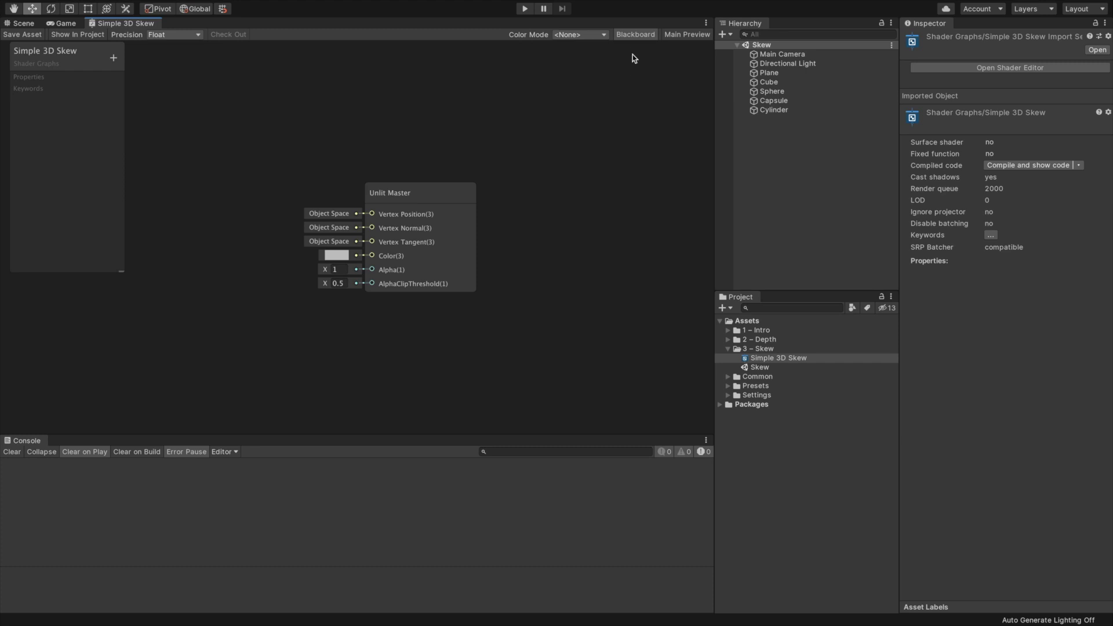
Step: Add an exposed Texture2D property named MainTex in the Blackboard
{"action": "left_click", "coordinate": [634, 35]}
{"action": "left_click", "coordinate": [634, 35]}
{"action": "left_click", "coordinate": [634, 35]}
{"action": "left_click", "coordinate": [634, 35]}
{"action": "left_click", "coordinate": [112, 60]}
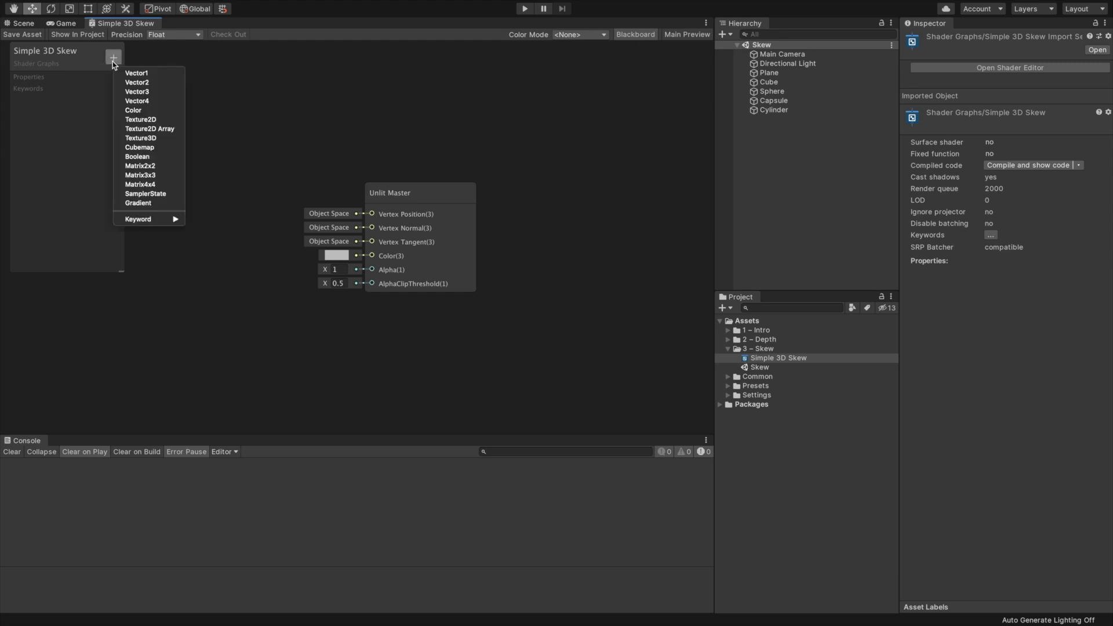
{"action": "left_click", "coordinate": [154, 120]}
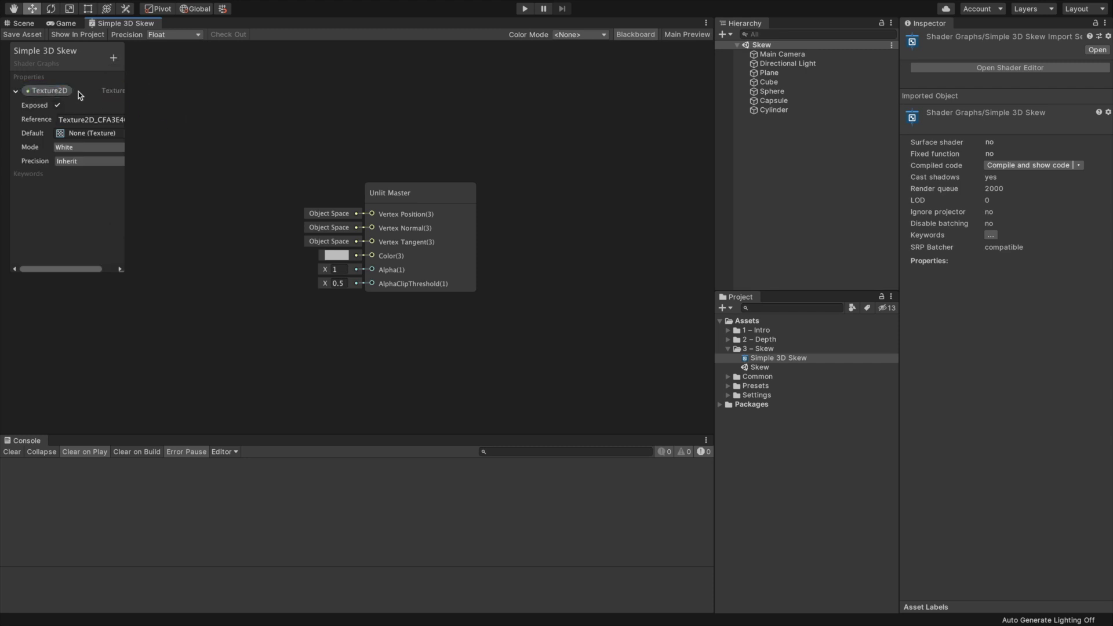
{"action": "right_click", "coordinate": [79, 91]}
{"action": "left_click", "coordinate": [119, 115]}
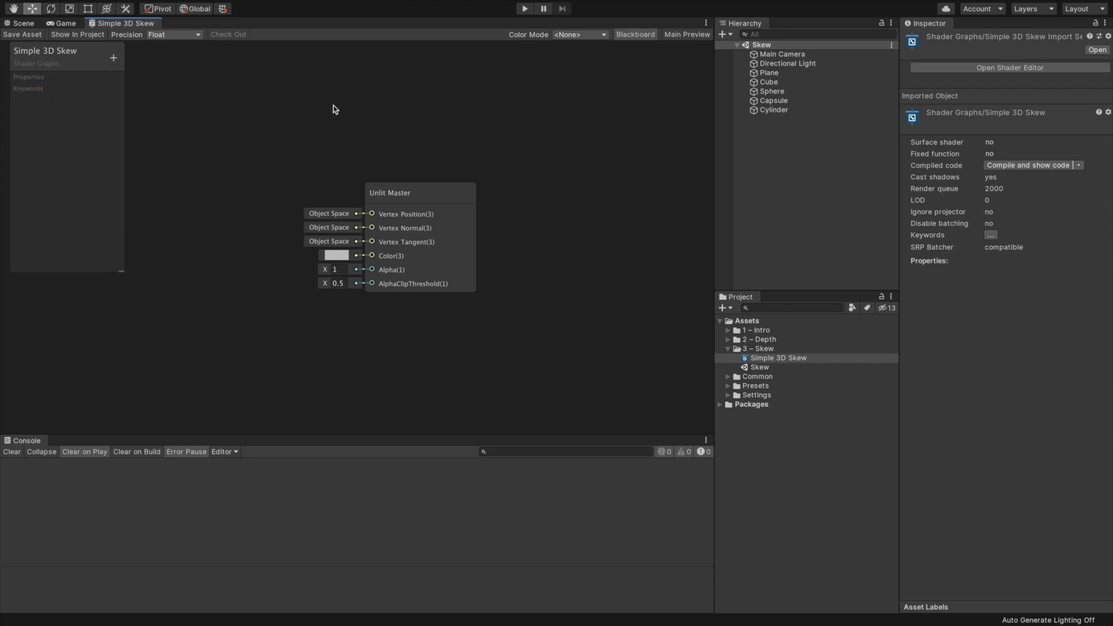
{"action": "left_click", "coordinate": [113, 58]}
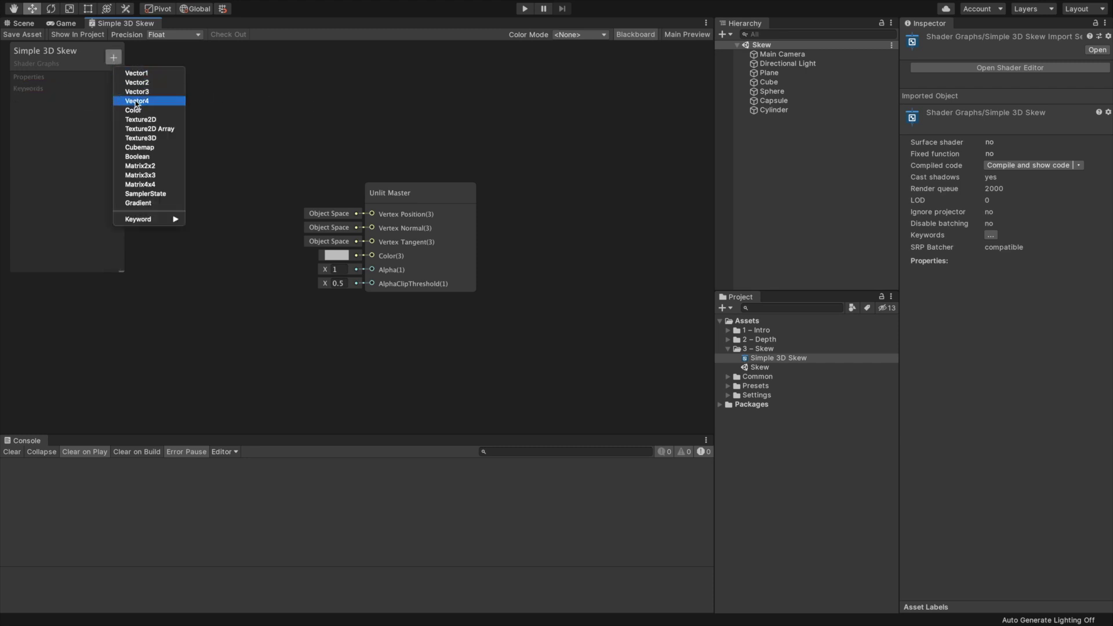
{"action": "key", "text": "ctrl+z"}
{"action": "left_click", "coordinate": [44, 92]}
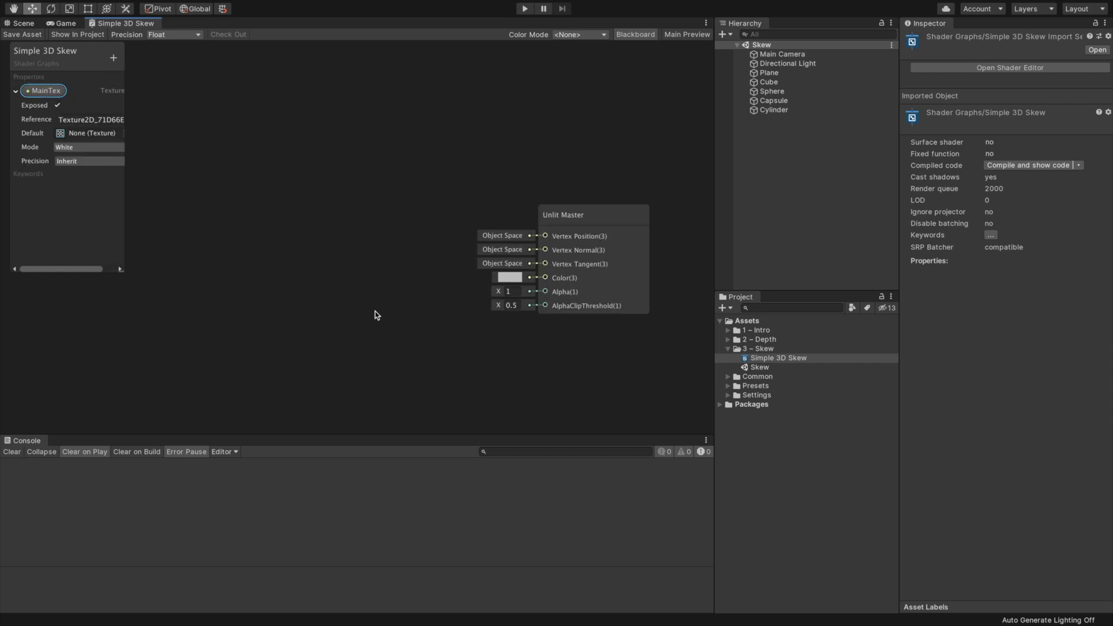
Step: Move the MainTex node to the left side of the canvas
{"action": "left_click", "coordinate": [350, 300]}
{"action": "left_click_drag", "start_coordinate": [356, 304], "coordinate": [225, 300]}
{"action": "left_click", "coordinate": [304, 300]}
Step: Add a Sample Texture 2D node wired RGBA to Color and A to Alpha, preview collapsed
{"action": "right_click", "coordinate": [305, 301]}
{"action": "left_click", "coordinate": [322, 307]}
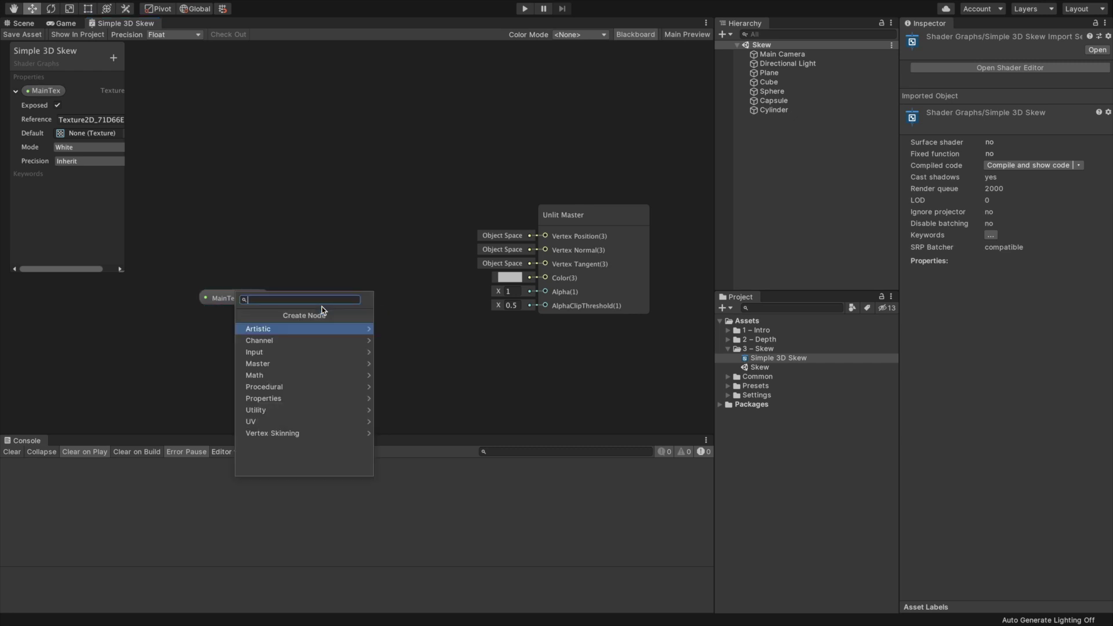
{"action": "type", "text": "sampl"}
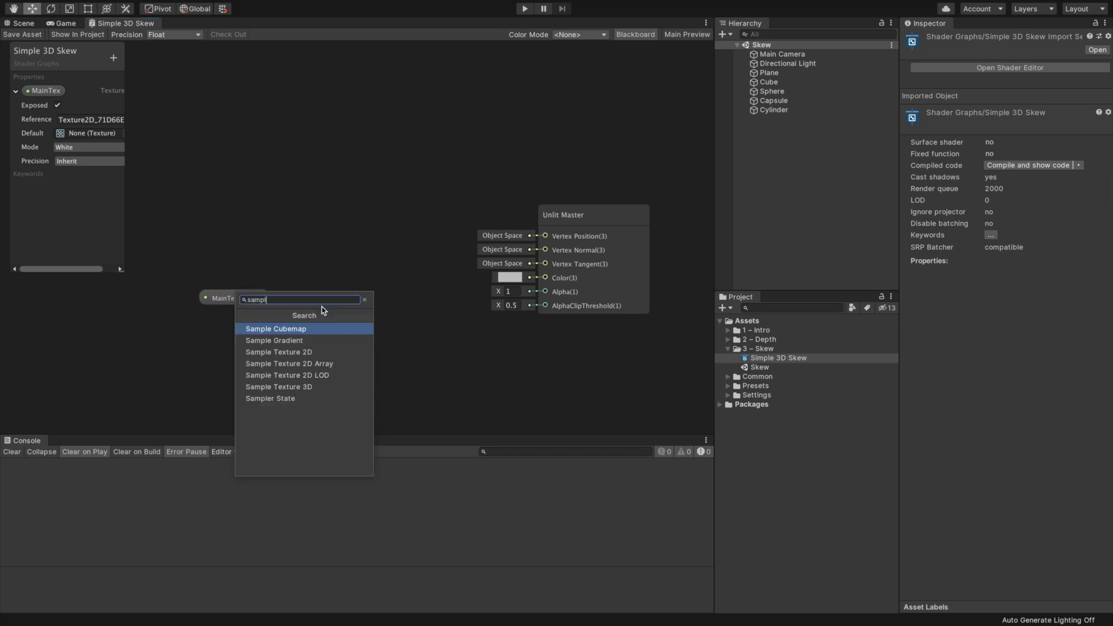
{"action": "left_click", "coordinate": [292, 353]}
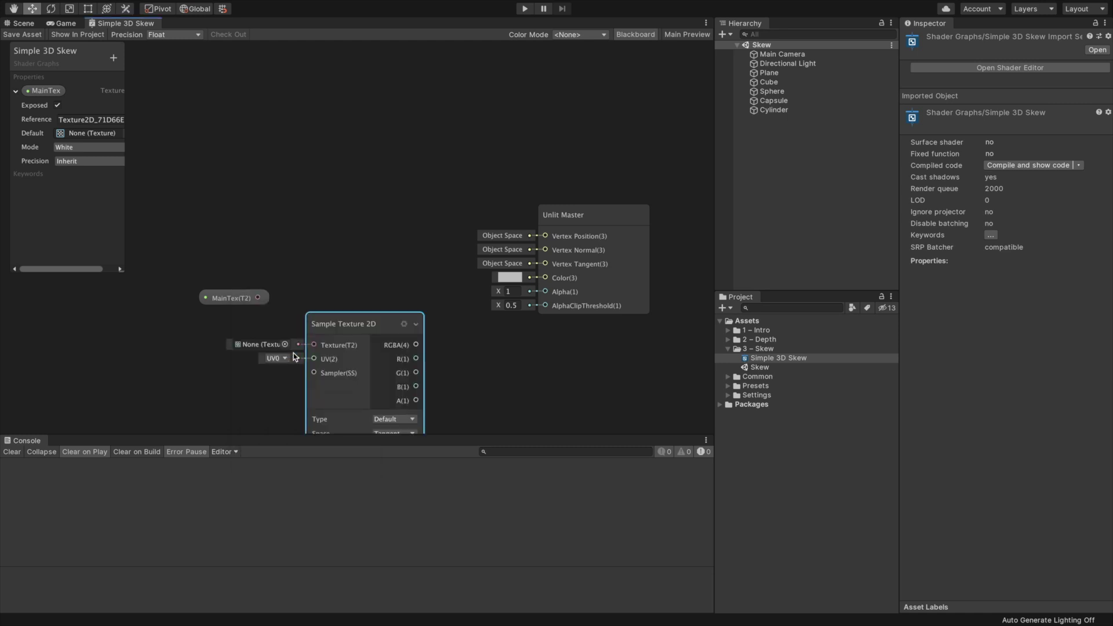
{"action": "left_click_drag", "start_coordinate": [347, 324], "coordinate": [370, 262]}
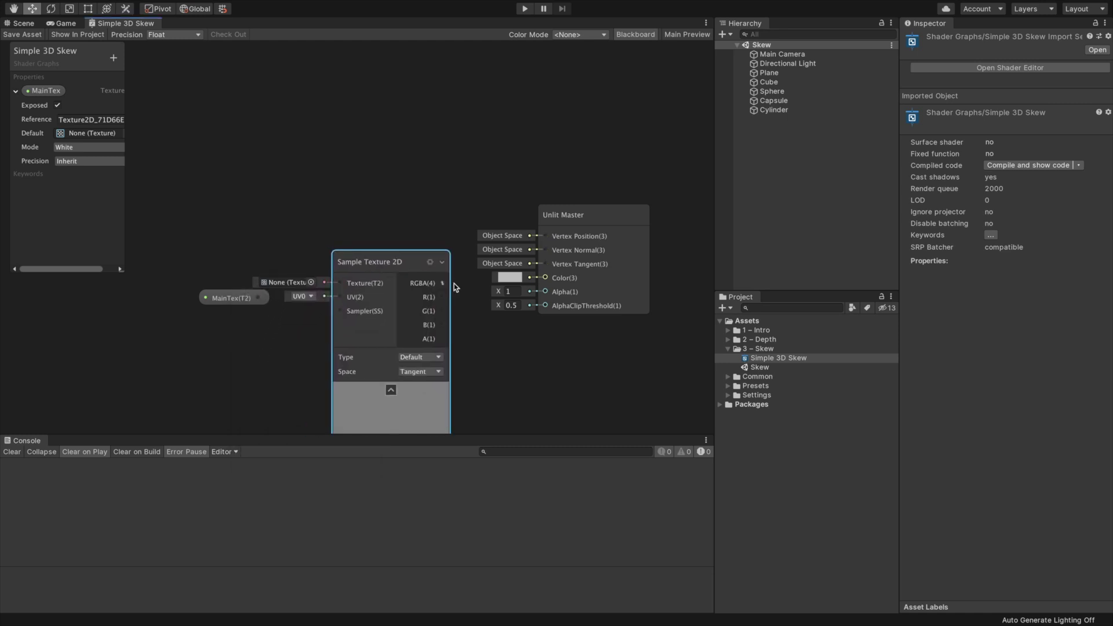
{"action": "left_click_drag", "start_coordinate": [480, 281], "coordinate": [543, 278]}
{"action": "left_click_drag", "start_coordinate": [442, 339], "coordinate": [544, 292]}
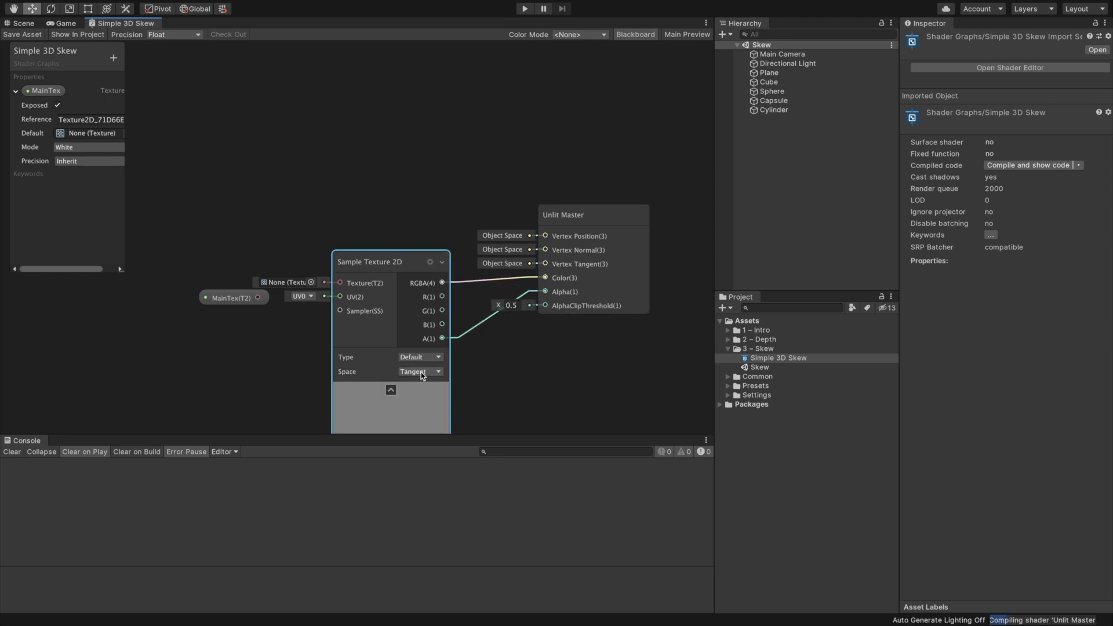
{"action": "left_click", "coordinate": [391, 389]}
{"action": "left_click_drag", "start_coordinate": [381, 266], "coordinate": [387, 261]}
Step: Plug the MainTex node into the sampler's Texture input and centre the nodes
{"action": "left_click", "coordinate": [227, 299]}
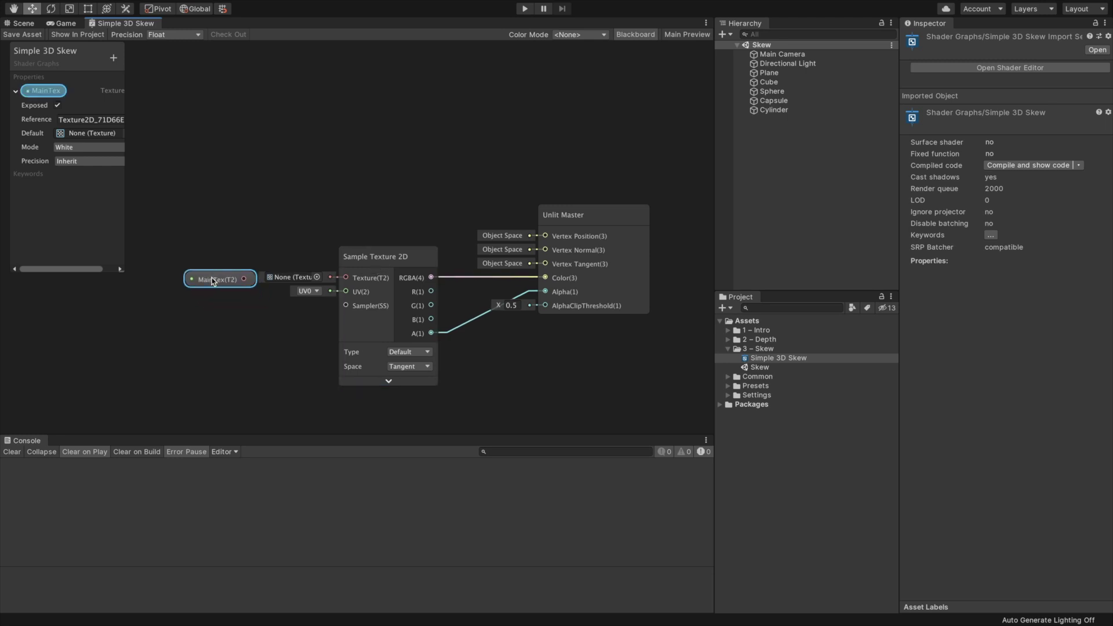
{"action": "left_click_drag", "start_coordinate": [211, 276], "coordinate": [346, 277]}
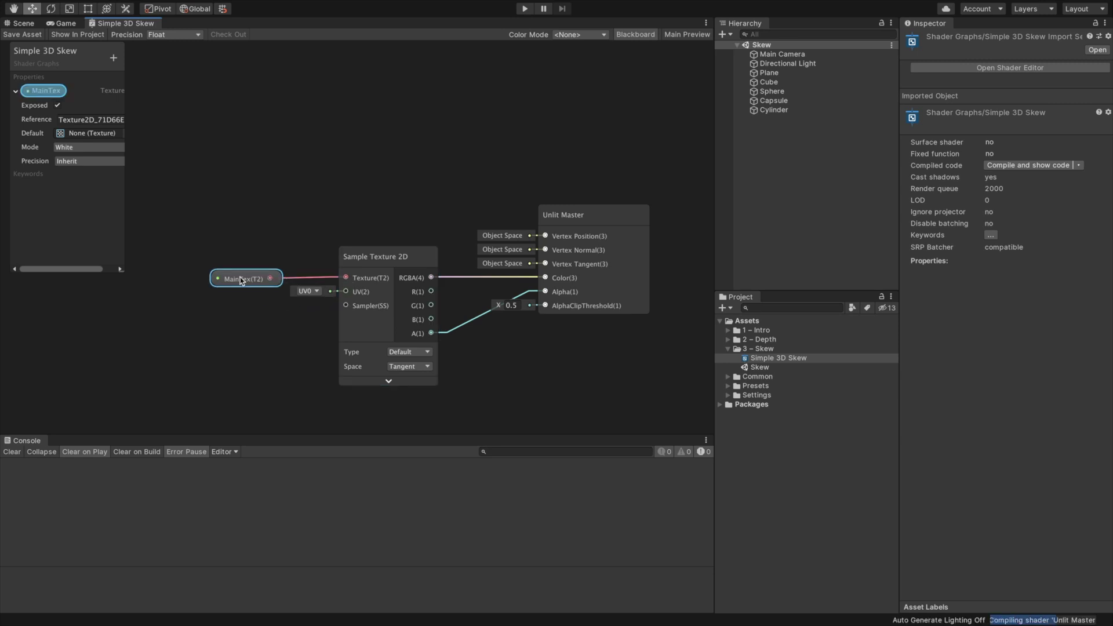
{"action": "left_click", "coordinate": [276, 342]}
{"action": "scroll", "coordinate": [276, 342], "scroll_direction": "down", "scroll_amount": 3}
{"action": "scroll", "coordinate": [273, 359], "scroll_direction": "up", "scroll_amount": 1}
{"action": "scroll", "coordinate": [273, 360], "scroll_direction": "up", "scroll_amount": 1}
{"action": "middle_click_drag", "start_coordinate": [288, 356], "coordinate": [380, 326]}
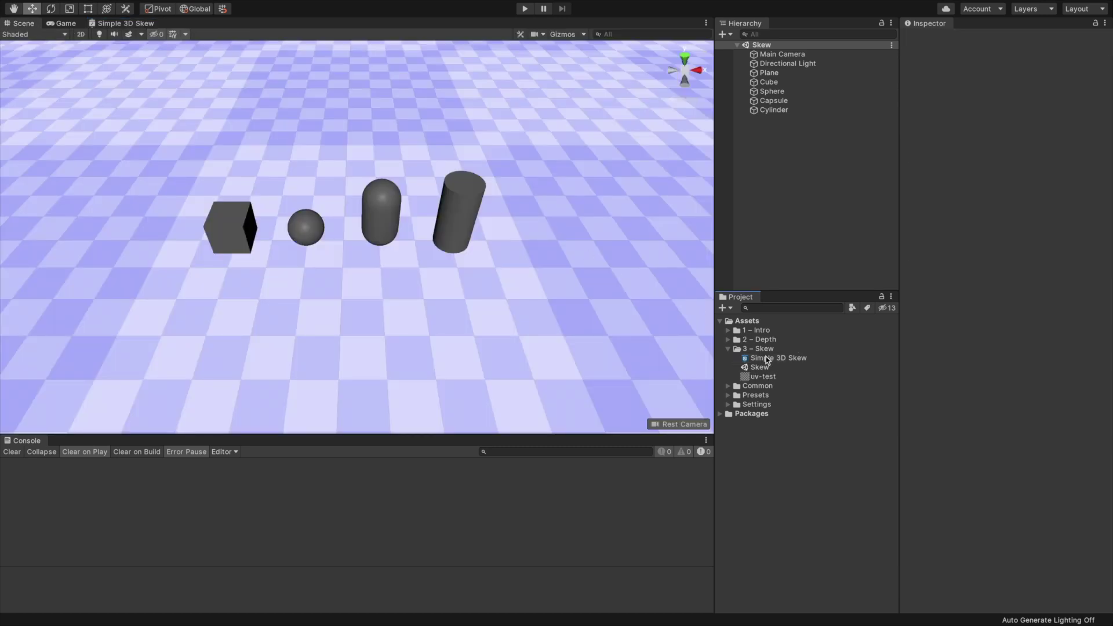
Step: Create a material named Simple 3D Skew from the shader with uv-test as its MainTex
{"action": "right_click", "coordinate": [767, 360]}
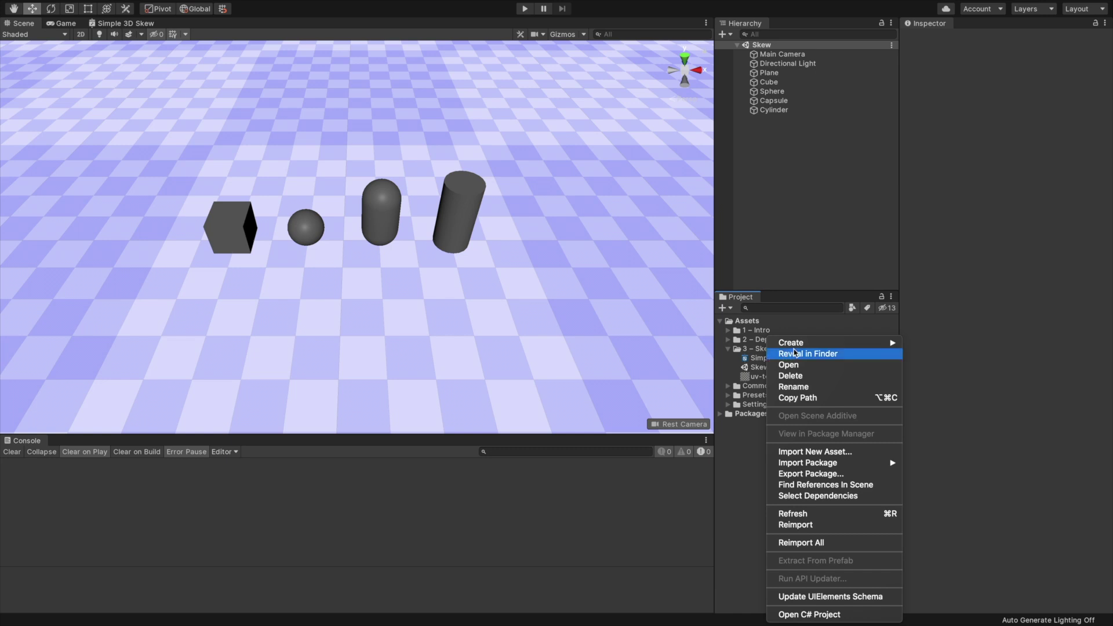
{"action": "mouse_move", "coordinate": [811, 342]}
{"action": "left_click", "coordinate": [929, 305]}
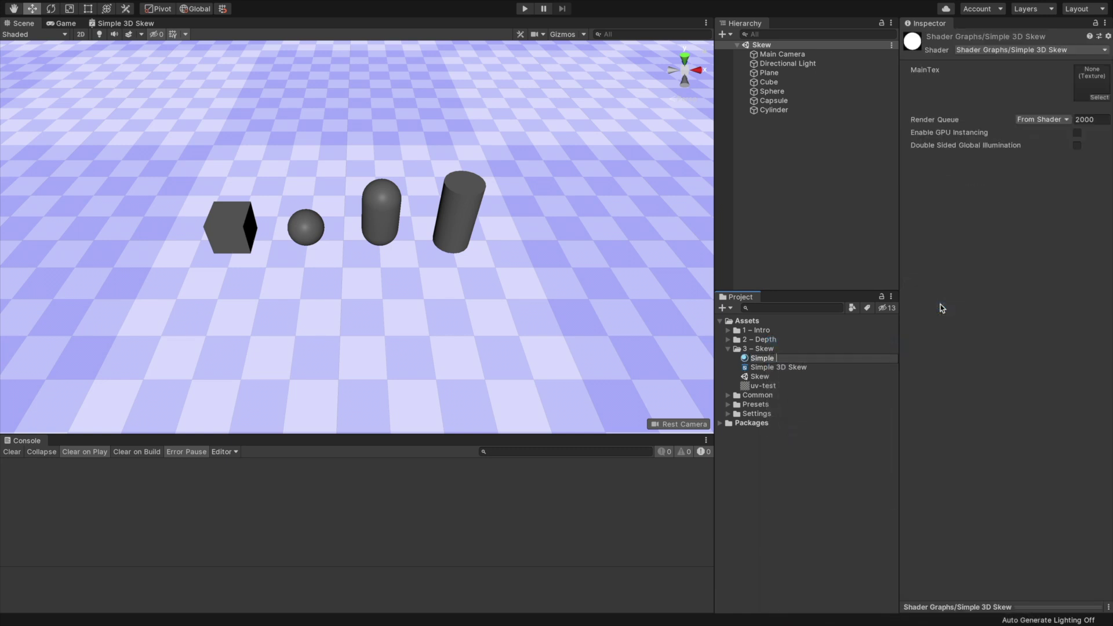
{"action": "type", "text": "Simple 3D Skew"}
{"action": "key", "text": "Return"}
{"action": "left_click_drag", "start_coordinate": [770, 385], "coordinate": [1062, 144]}
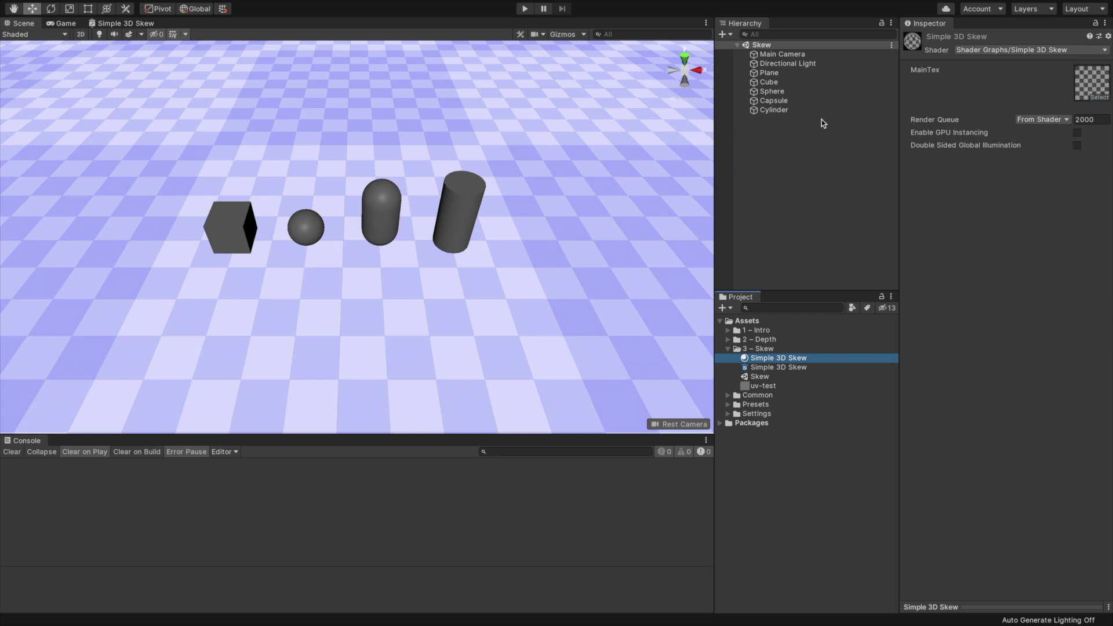
Step: Assign the Simple 3D Skew material to the Cube, Sphere, Capsule and Cylinder together
{"action": "left_click", "coordinate": [792, 81]}
{"action": "left_click", "coordinate": [785, 109], "text": "shift"}
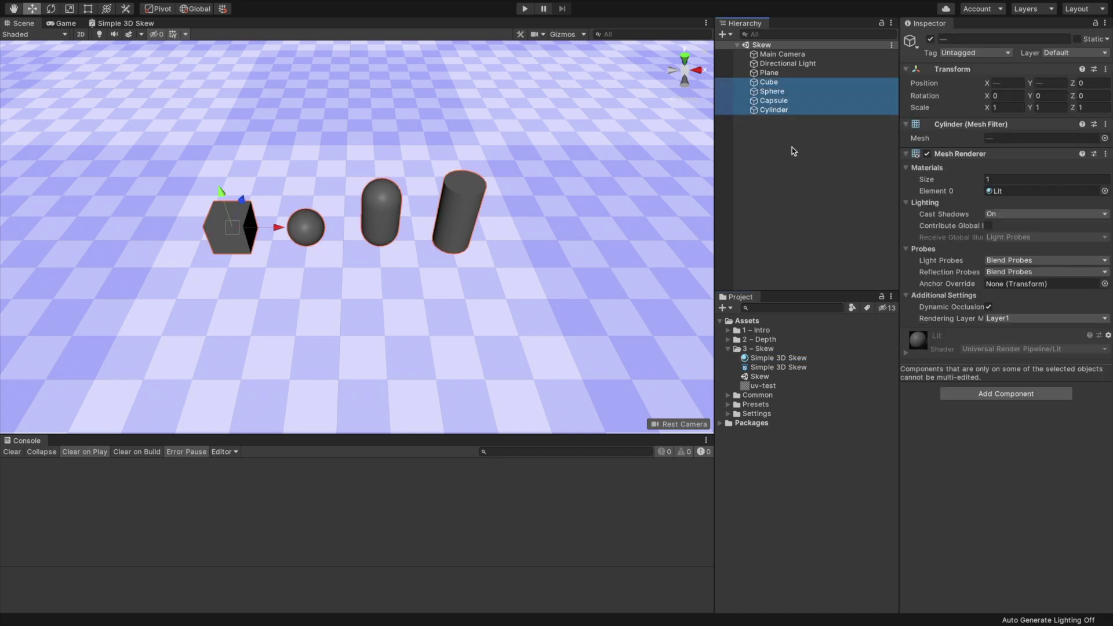
{"action": "left_click_drag", "start_coordinate": [759, 364], "coordinate": [930, 287]}
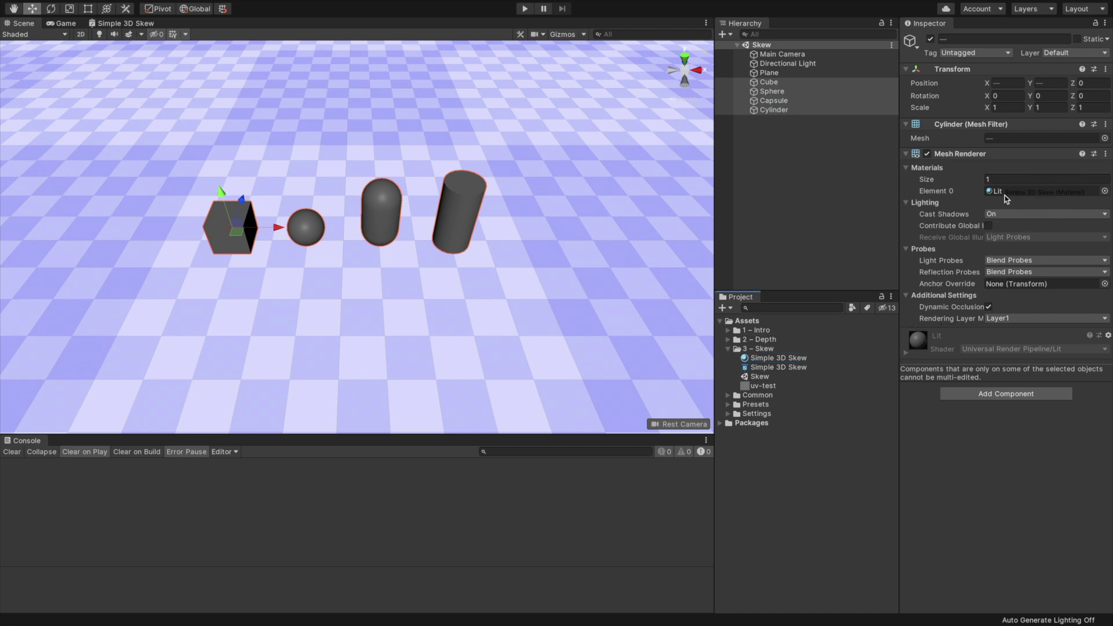
{"action": "left_click_drag", "start_coordinate": [1006, 192], "coordinate": [1006, 192]}
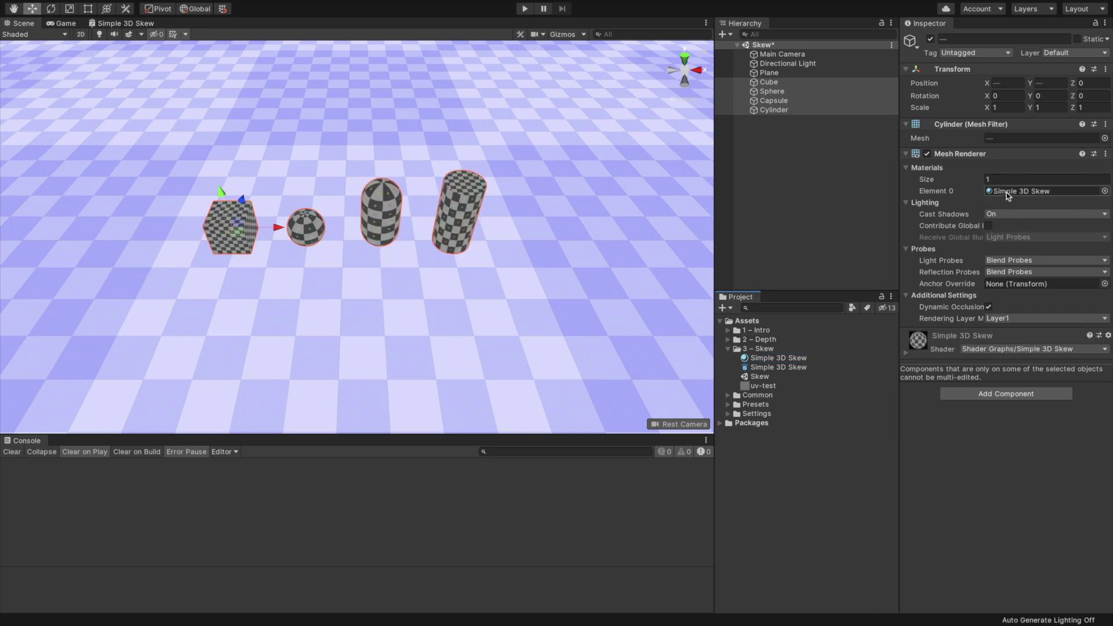
Step: Add a Position node set to Object space, with its preview hidden
{"action": "left_click", "coordinate": [809, 243]}
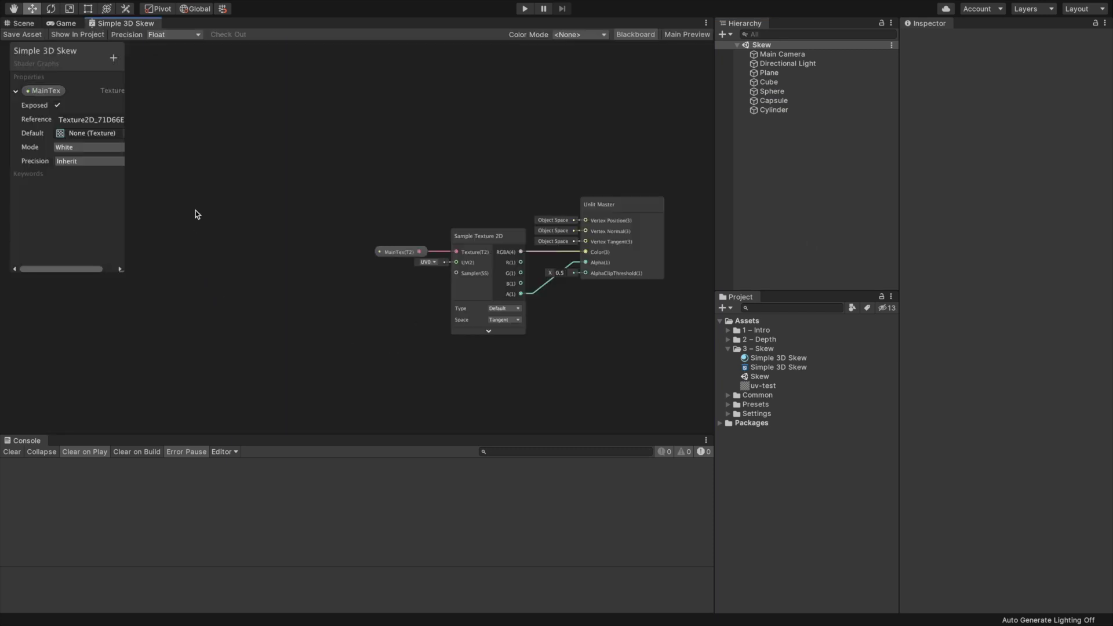
{"action": "right_click", "coordinate": [235, 218]}
{"action": "left_click", "coordinate": [251, 228]}
{"action": "type", "text": "position"}
{"action": "key", "text": "Return"}
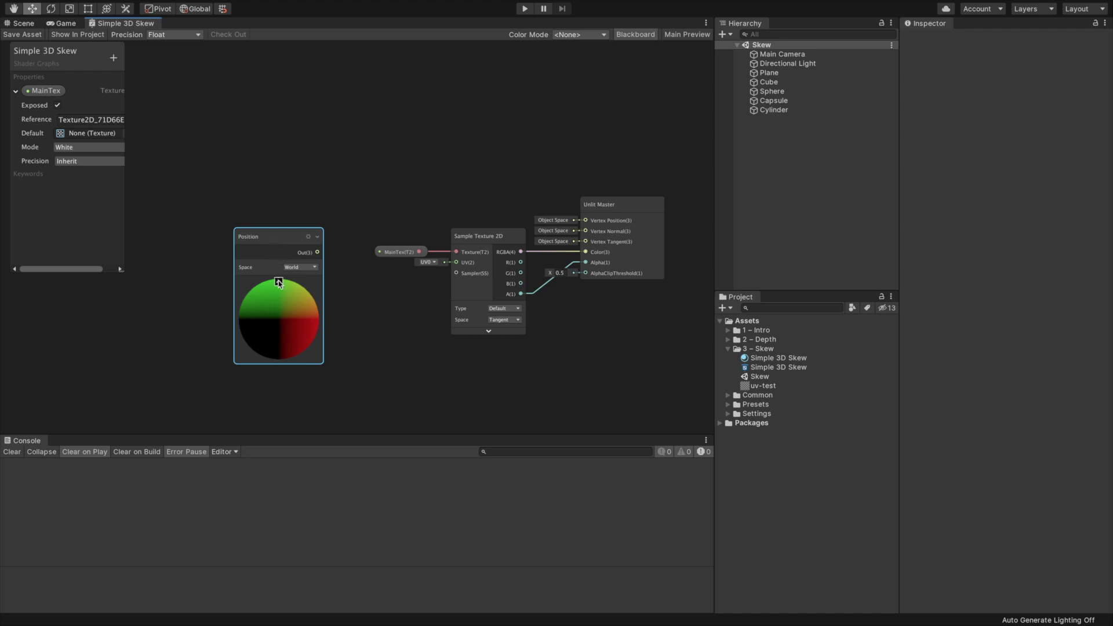
{"action": "left_click", "coordinate": [279, 282]}
{"action": "left_click_drag", "start_coordinate": [267, 236], "coordinate": [212, 205]}
{"action": "left_click", "coordinate": [242, 237]}
{"action": "left_click", "coordinate": [257, 249]}
Step: Add a Split node and connect the Position output into it
{"action": "right_click", "coordinate": [277, 254]}
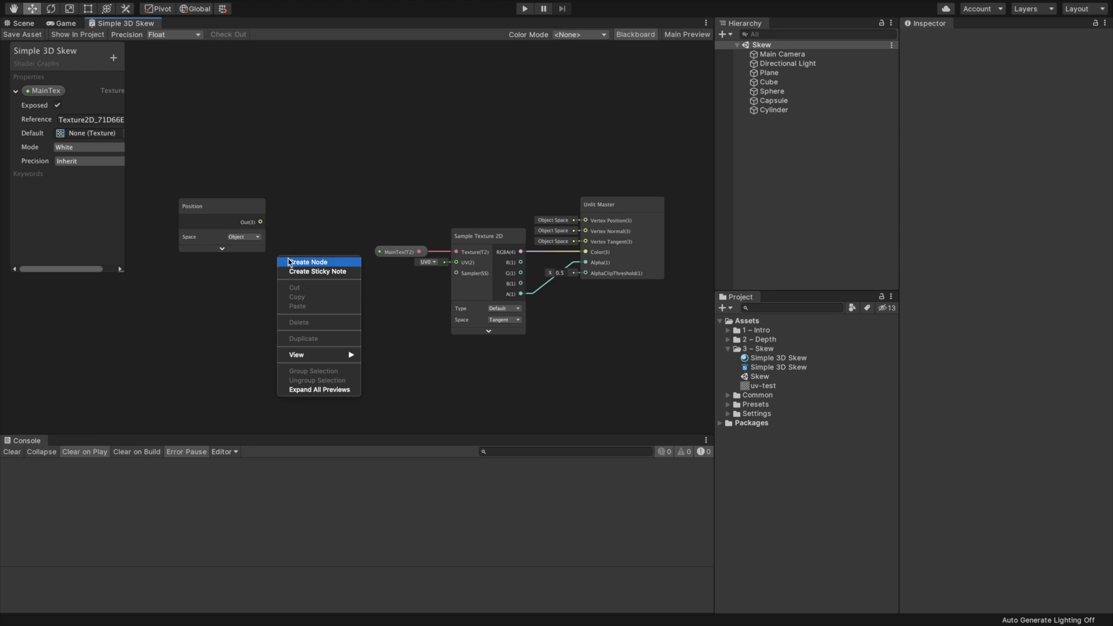
{"action": "left_click", "coordinate": [289, 262]}
{"action": "type", "text": "Split"}
{"action": "key", "text": "Return"}
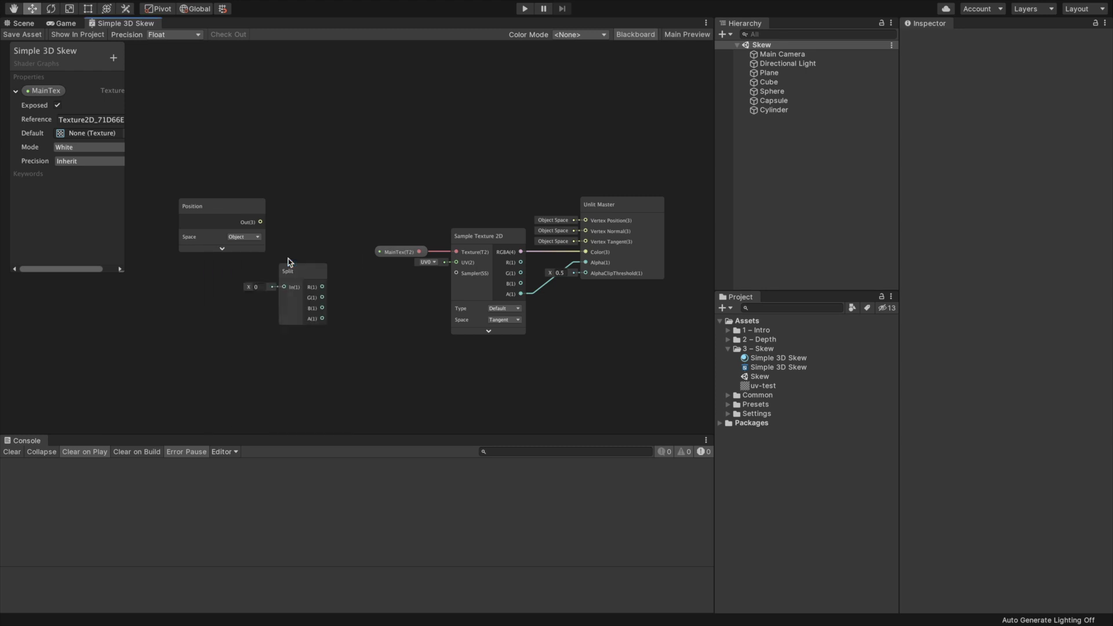
{"action": "left_click_drag", "start_coordinate": [260, 222], "coordinate": [294, 210]}
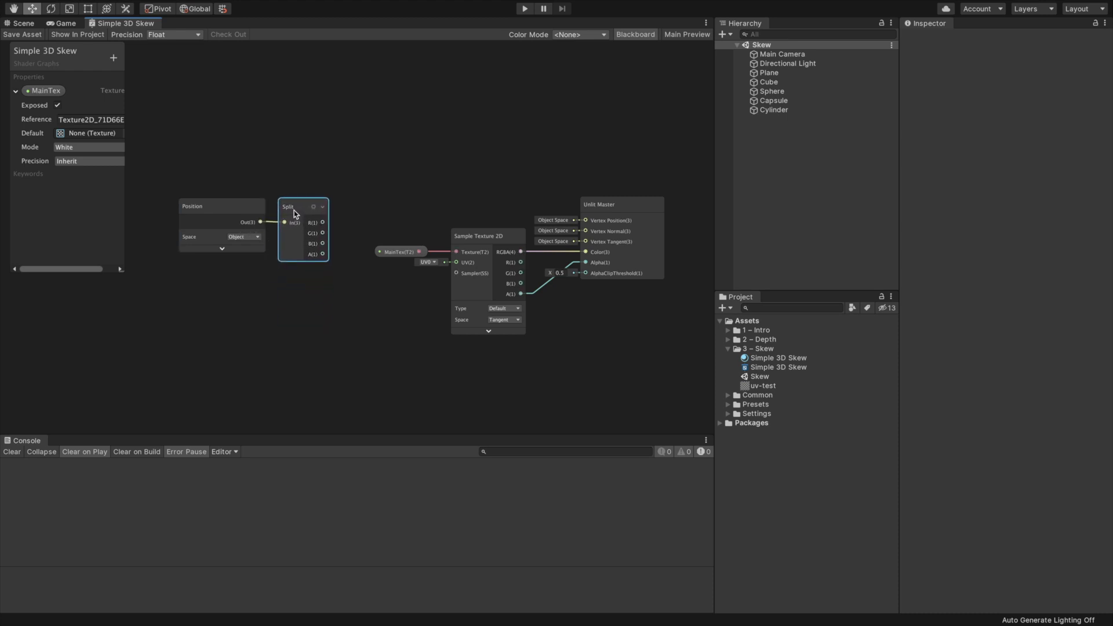
{"action": "left_click", "coordinate": [381, 222]}
{"action": "right_click", "coordinate": [382, 226]}
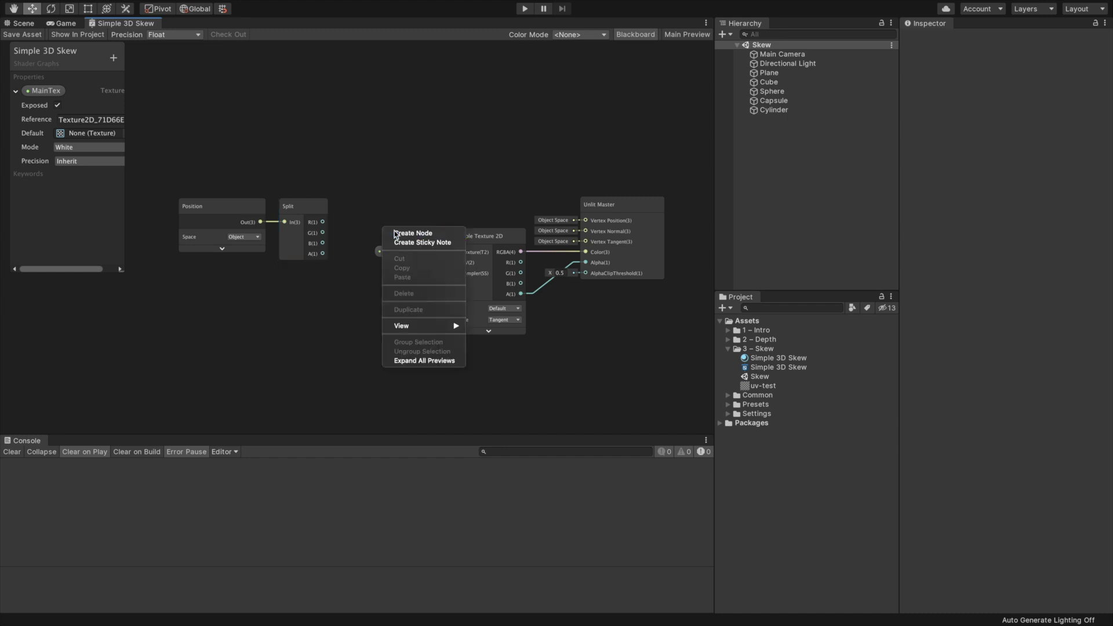
Step: Add a Combine node above Sample Texture 2D with its preview hidden
{"action": "left_click", "coordinate": [396, 233]}
{"action": "type", "text": "Com"}
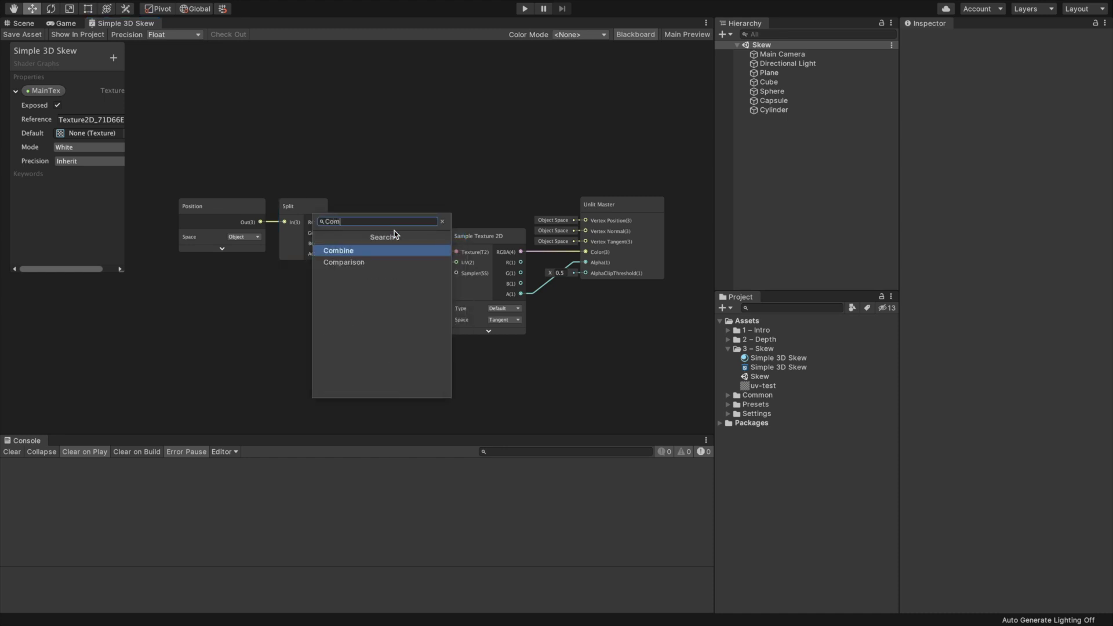
{"action": "type", "text": "bin"}
{"action": "left_click", "coordinate": [349, 252]}
{"action": "left_click", "coordinate": [428, 303]}
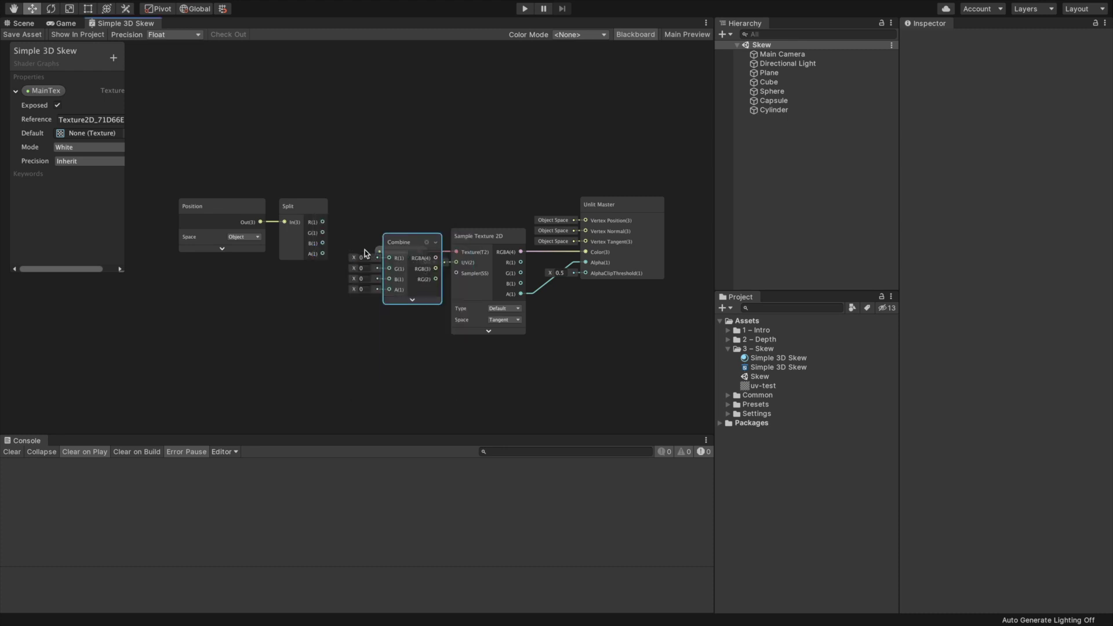
{"action": "left_click_drag", "start_coordinate": [400, 242], "coordinate": [586, 220]}
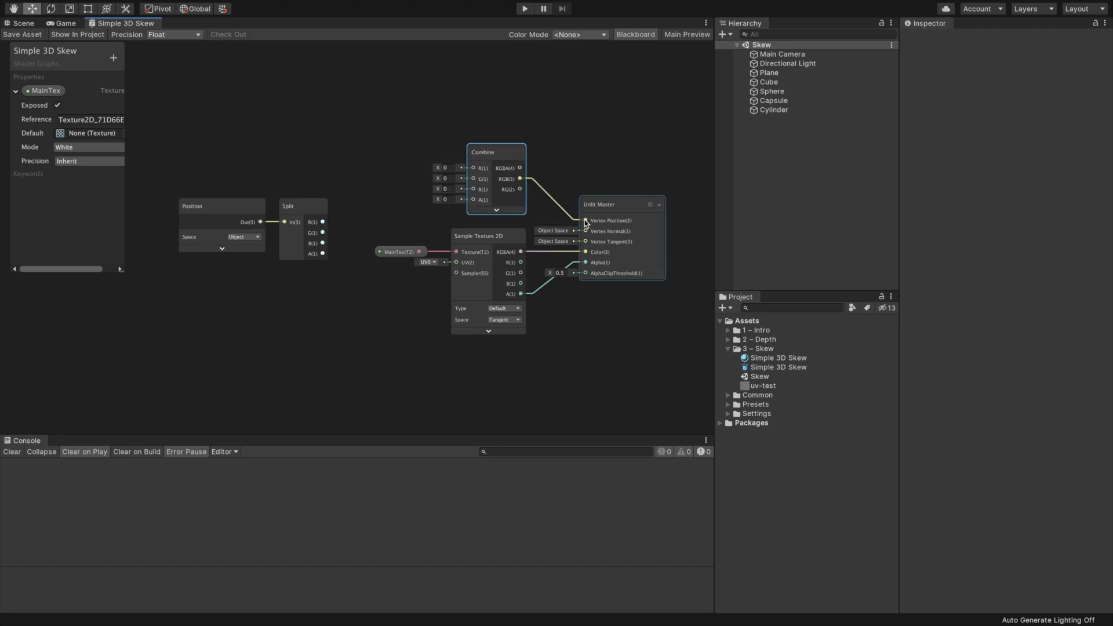
{"action": "left_click", "coordinate": [519, 152]}
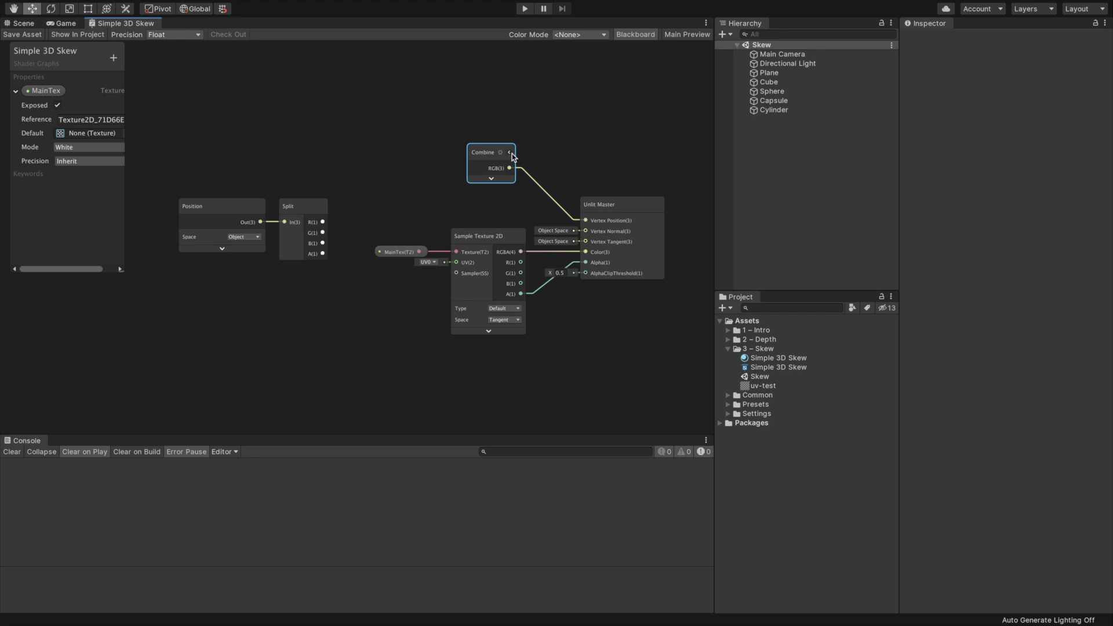
{"action": "left_click", "coordinate": [513, 154]}
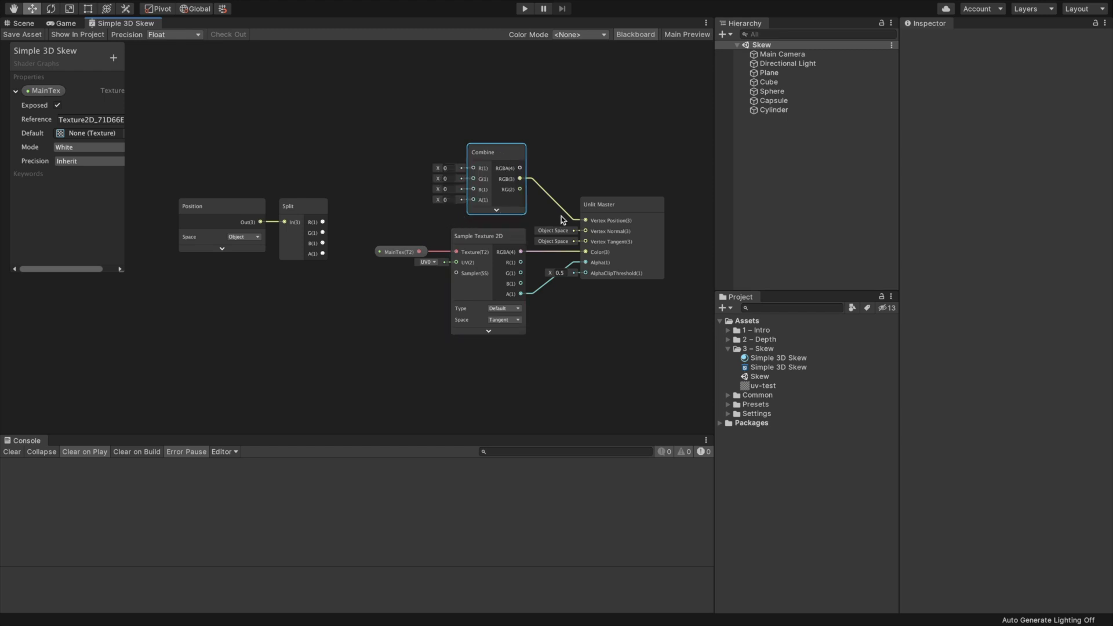
Step: Wire Split's R, G and B outputs into the Combine node's R, G and B
{"action": "left_click_drag", "start_coordinate": [323, 223], "coordinate": [470, 168]}
{"action": "left_click_drag", "start_coordinate": [323, 232], "coordinate": [474, 189]}
{"action": "left_click", "coordinate": [15, 25]}
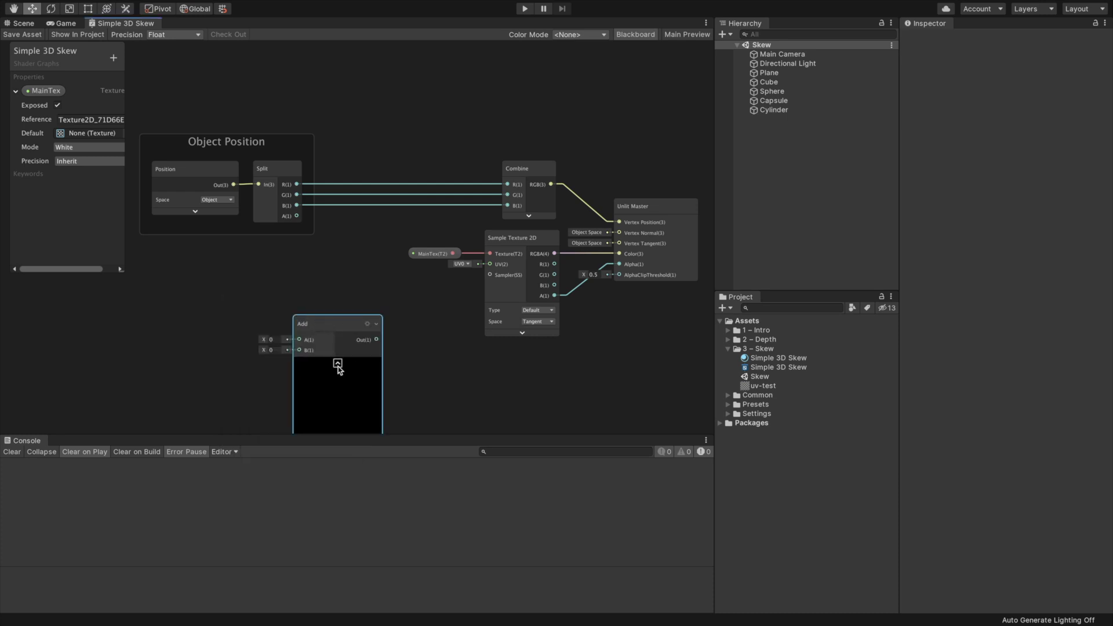
Step: Feed Split's G and B into the Add node's A and B, then save the shader graph
{"action": "left_click", "coordinate": [338, 363]}
{"action": "left_click_drag", "start_coordinate": [322, 326], "coordinate": [399, 207]}
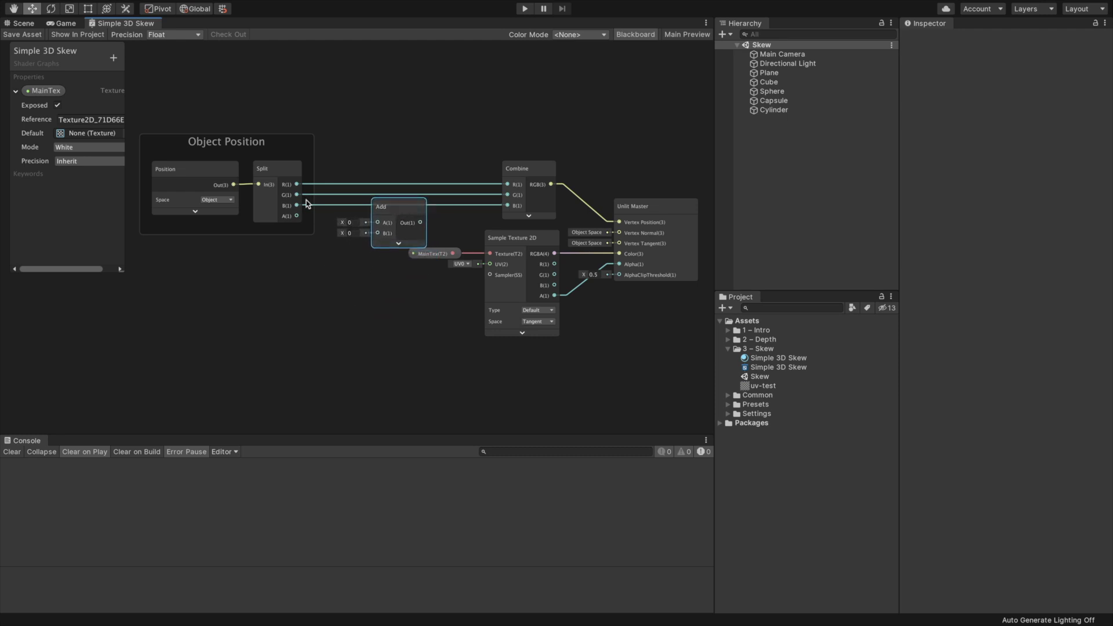
{"action": "left_click_drag", "start_coordinate": [297, 197], "coordinate": [377, 223]}
{"action": "left_click_drag", "start_coordinate": [297, 205], "coordinate": [508, 205]}
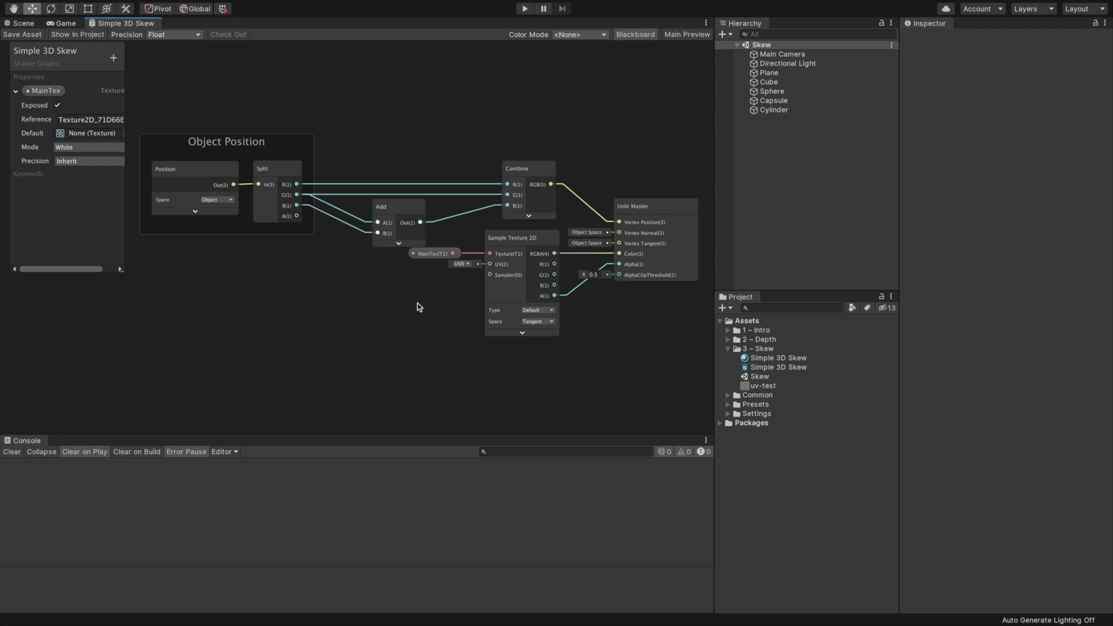
{"action": "left_click_drag", "start_coordinate": [399, 208], "coordinate": [370, 210]}
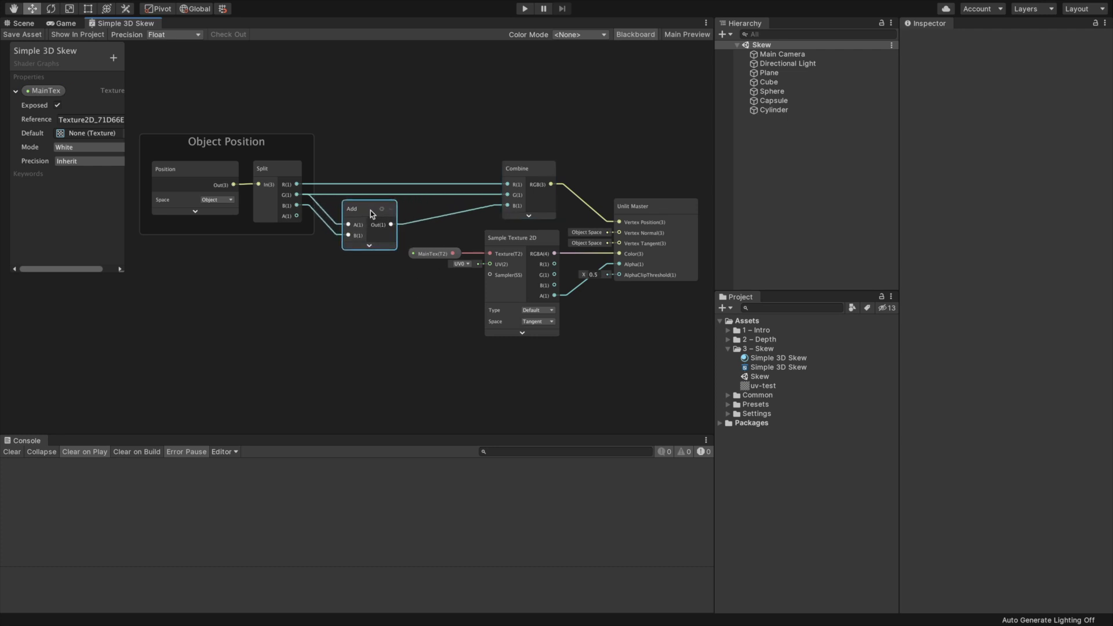
{"action": "left_click", "coordinate": [22, 35]}
{"action": "left_click", "coordinate": [22, 24]}
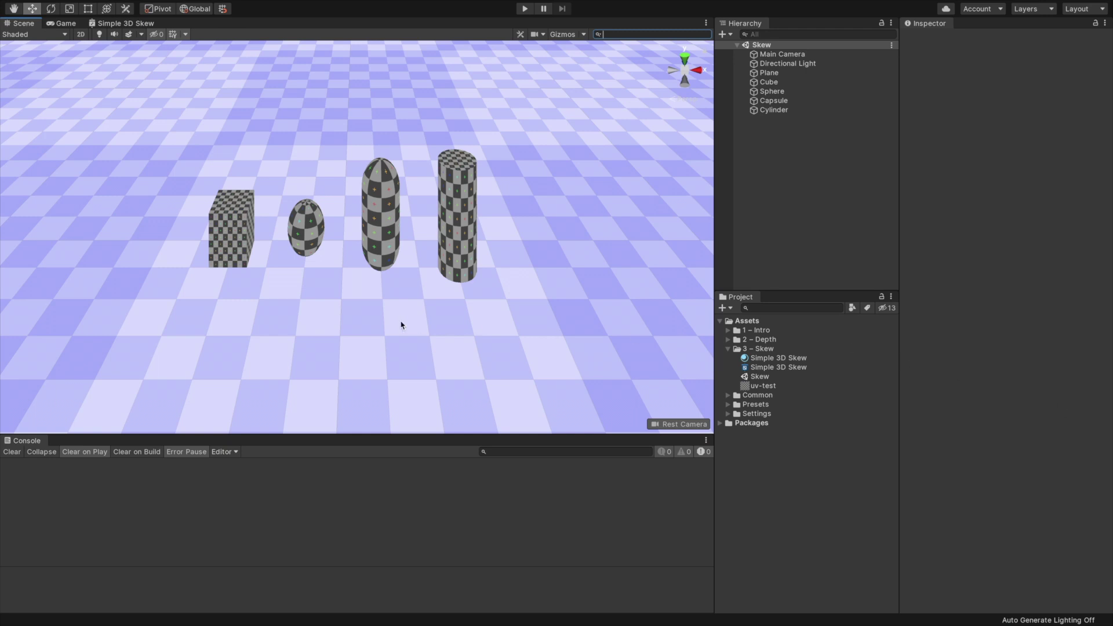
{"action": "left_click", "coordinate": [242, 234]}
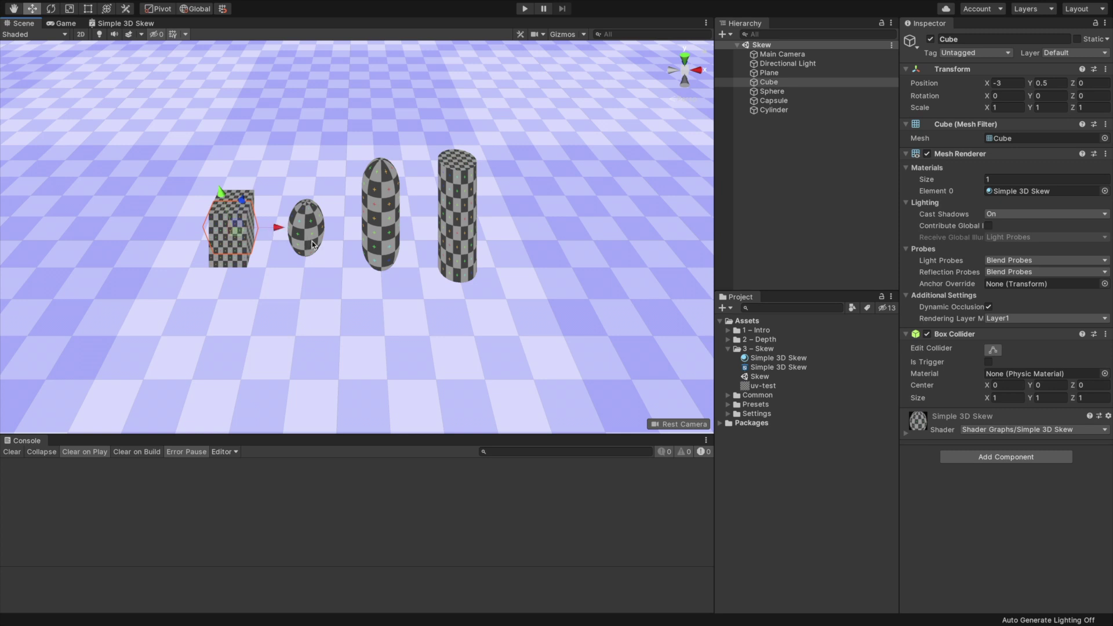
{"action": "left_click", "coordinate": [389, 242]}
{"action": "left_click", "coordinate": [461, 252]}
{"action": "left_click", "coordinate": [302, 244]}
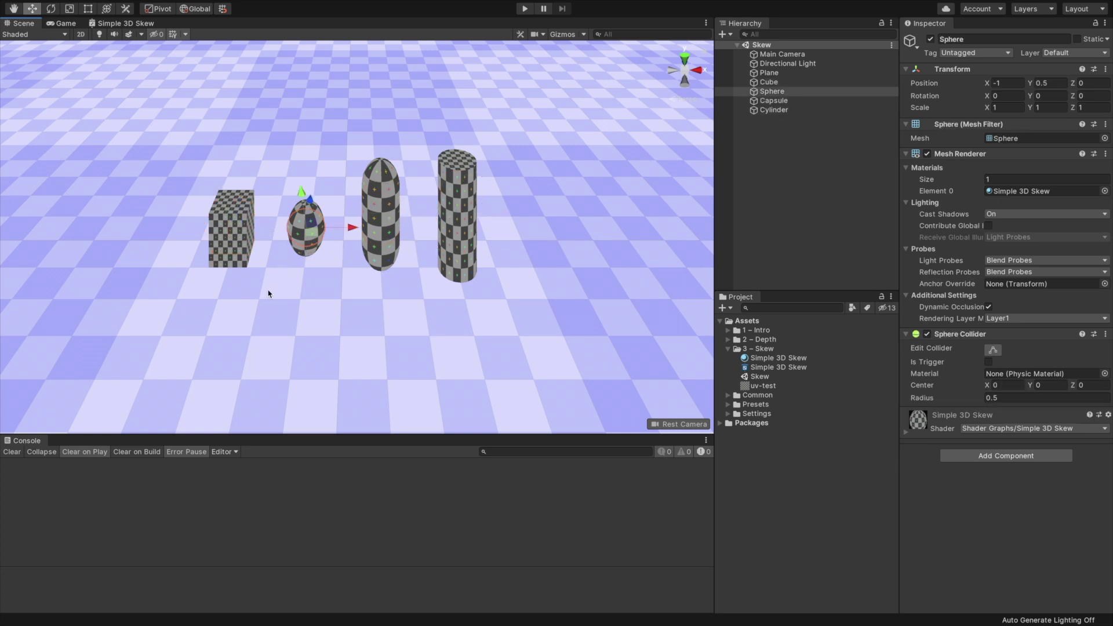
{"action": "left_click", "coordinate": [268, 293]}
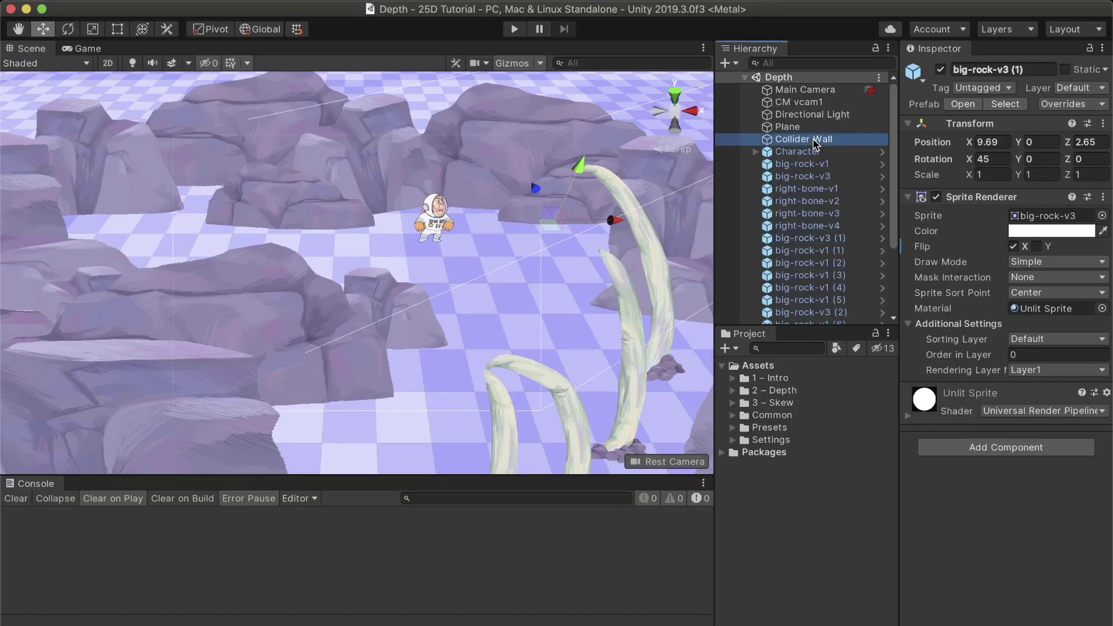
Step: Orbit the scene and scrub the cube's Rotation Y in the Inspector
{"action": "left_click", "coordinate": [803, 139]}
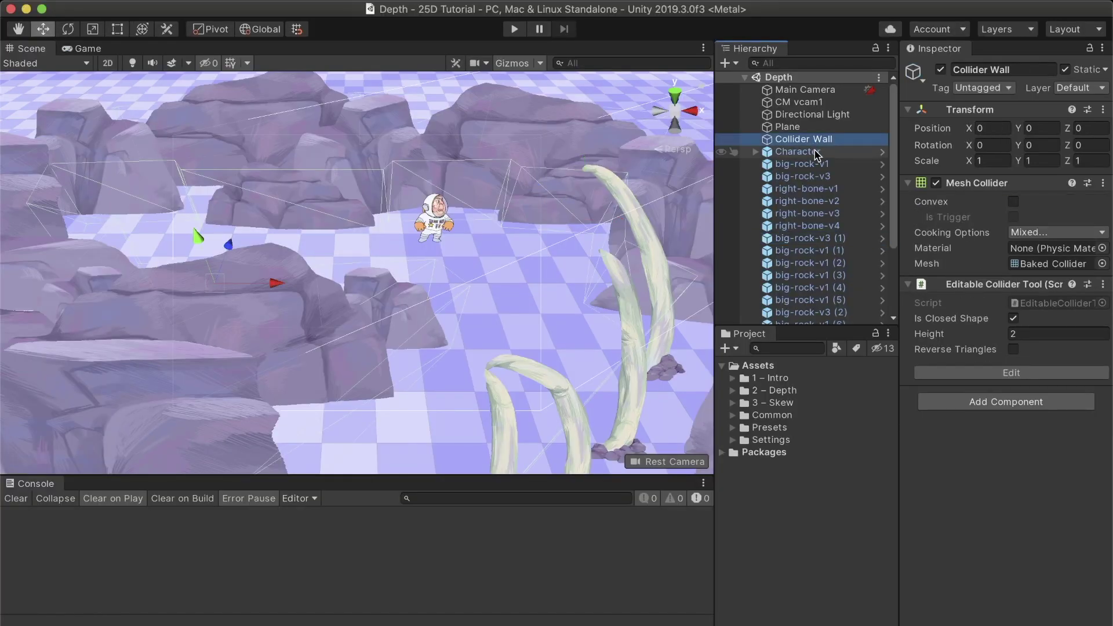
{"action": "left_click", "coordinate": [797, 152], "text": "shift"}
{"action": "left_click_drag", "start_coordinate": [634, 408], "coordinate": [402, 372], "text": "alt"}
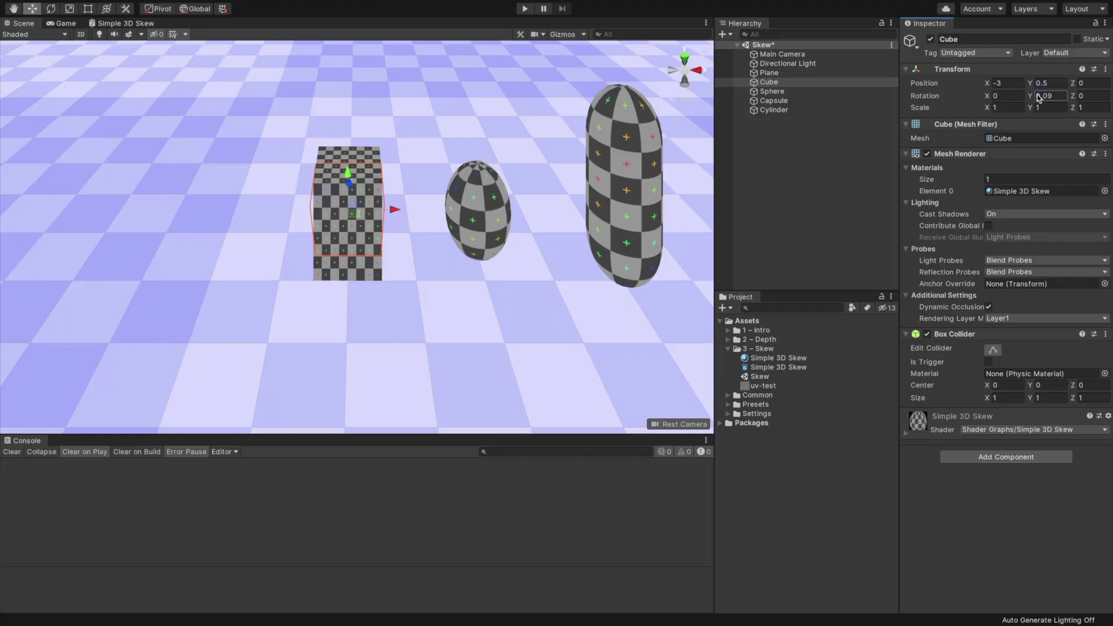
{"action": "left_click_drag", "start_coordinate": [1037, 98], "coordinate": [1107, 174]}
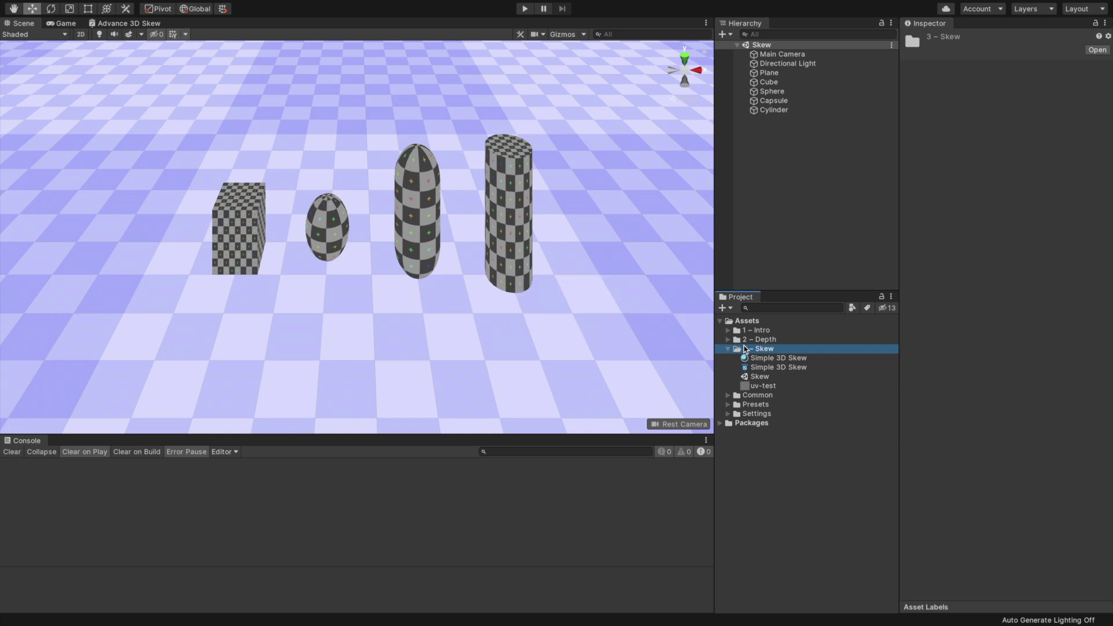
Step: Create a new Unlit Shader Graph asset named 'Advanced 3D Skew'
{"action": "left_click", "coordinate": [724, 308]}
{"action": "mouse_move", "coordinate": [739, 345]}
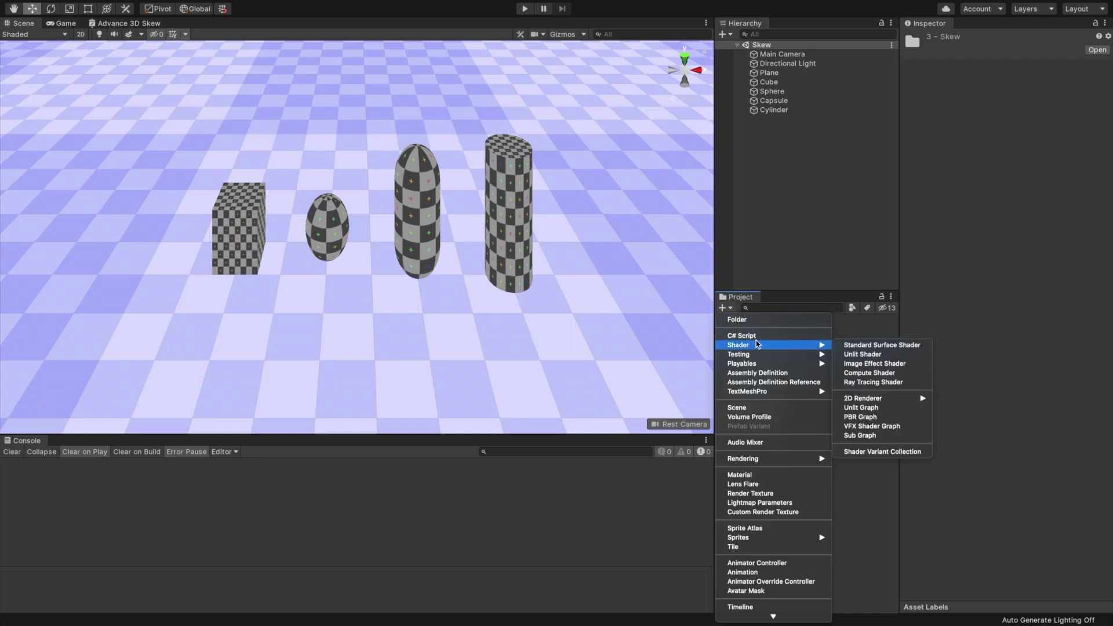
{"action": "left_click", "coordinate": [872, 406]}
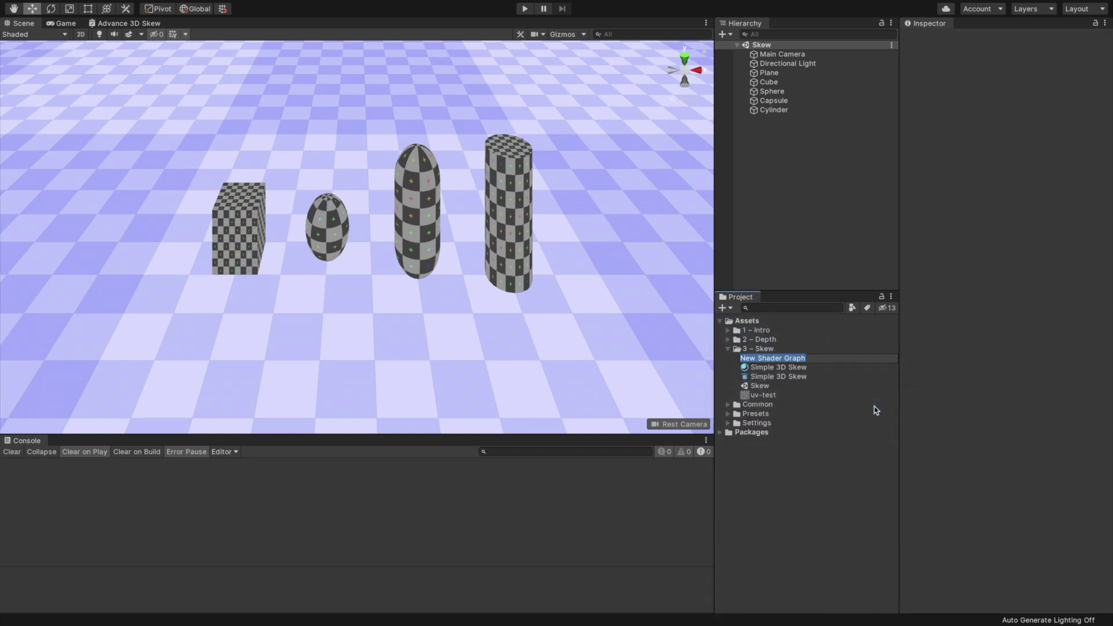
{"action": "type", "text": "Advanced 3D Skew"}
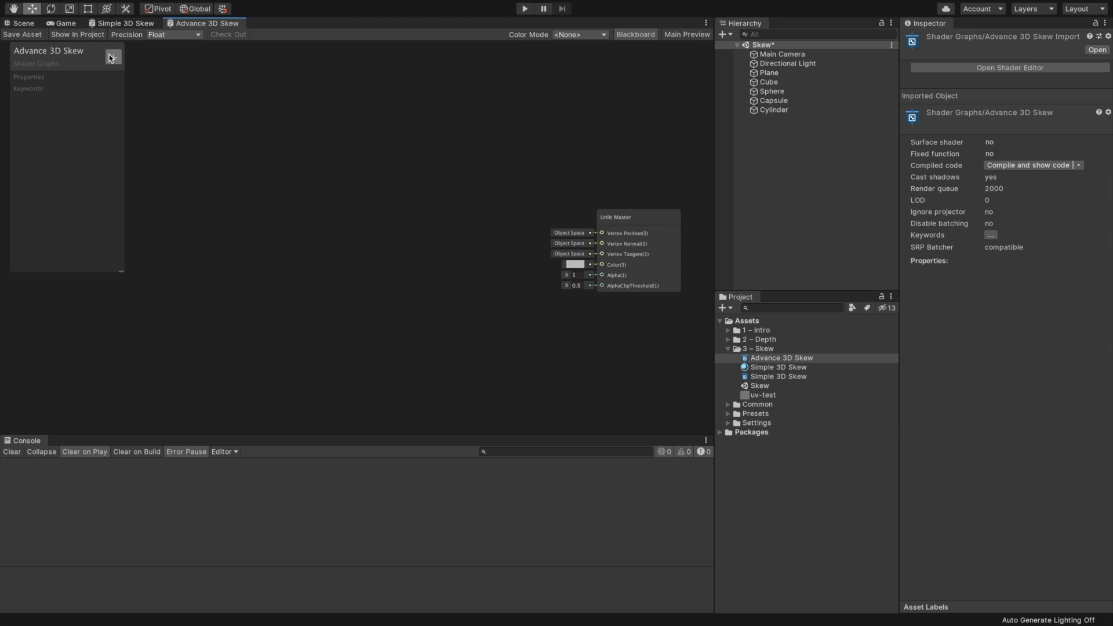
Step: Add a Texture2D property named MainTex to the graph
{"action": "left_click", "coordinate": [113, 57]}
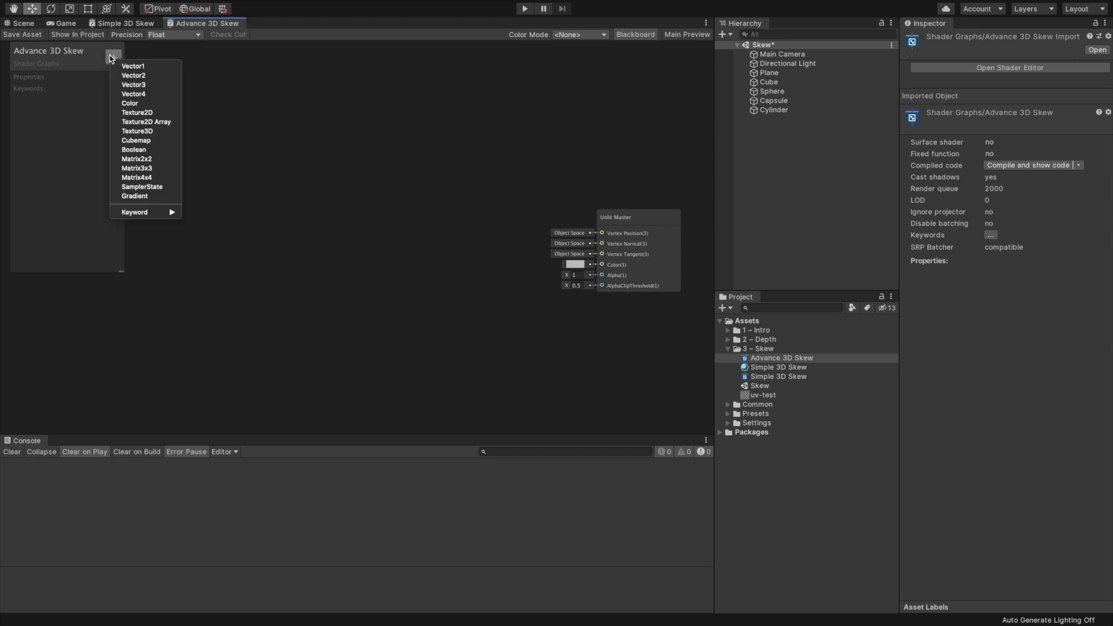
{"action": "left_click", "coordinate": [159, 115]}
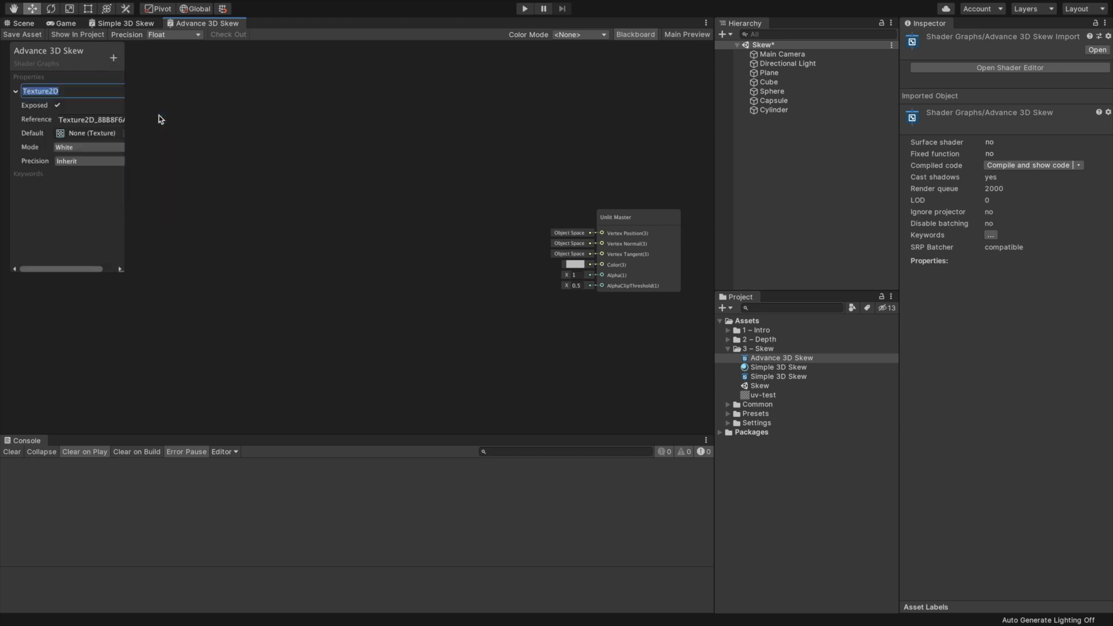
{"action": "type", "text": "MainTex"}
{"action": "key", "text": "Return"}
Step: Add a Sample Texture 2D node feeding RGBA to the master's Color and A to Alpha
{"action": "right_click", "coordinate": [280, 320]}
{"action": "left_click", "coordinate": [291, 328]}
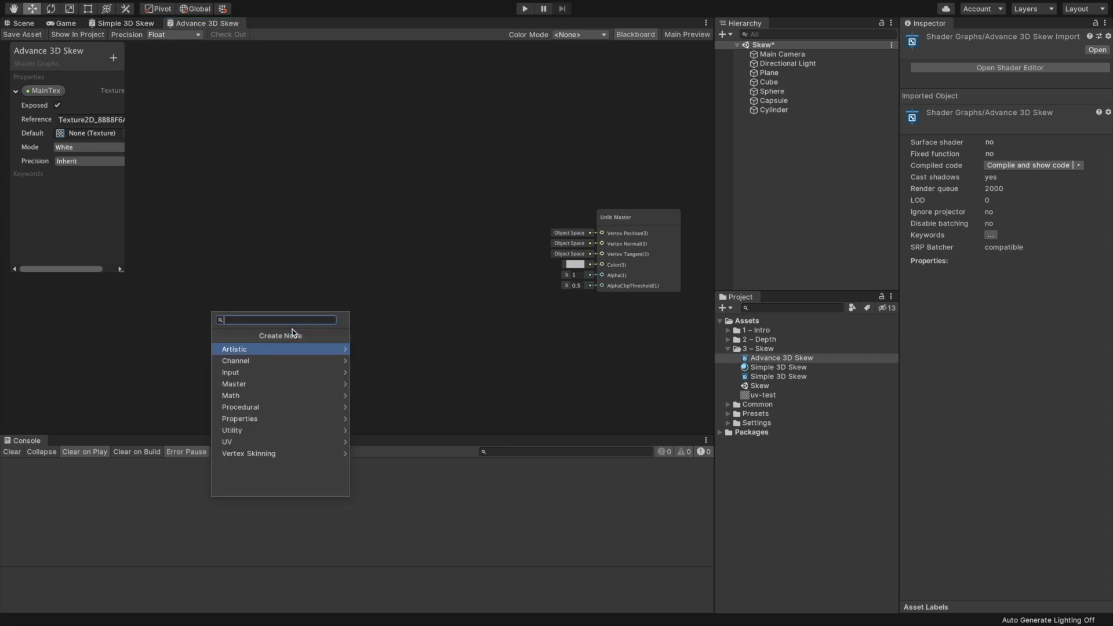
{"action": "type", "text": "sample tex"}
{"action": "key", "text": "Return"}
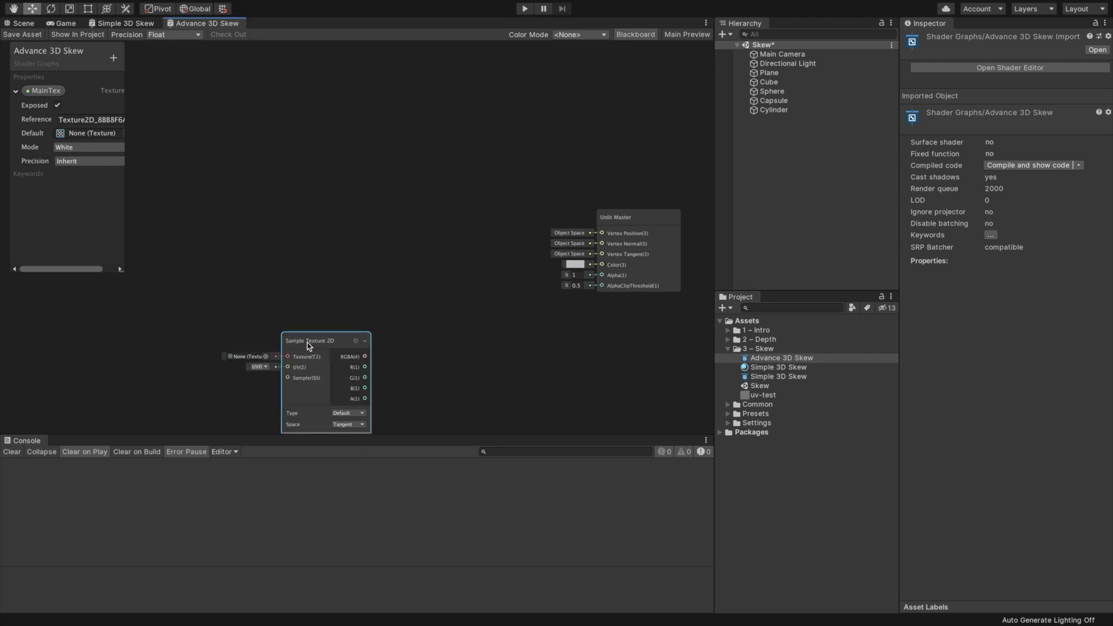
{"action": "left_click_drag", "start_coordinate": [310, 342], "coordinate": [602, 265]}
{"action": "left_click", "coordinate": [450, 361]}
{"action": "left_click_drag", "start_coordinate": [484, 323], "coordinate": [601, 275]}
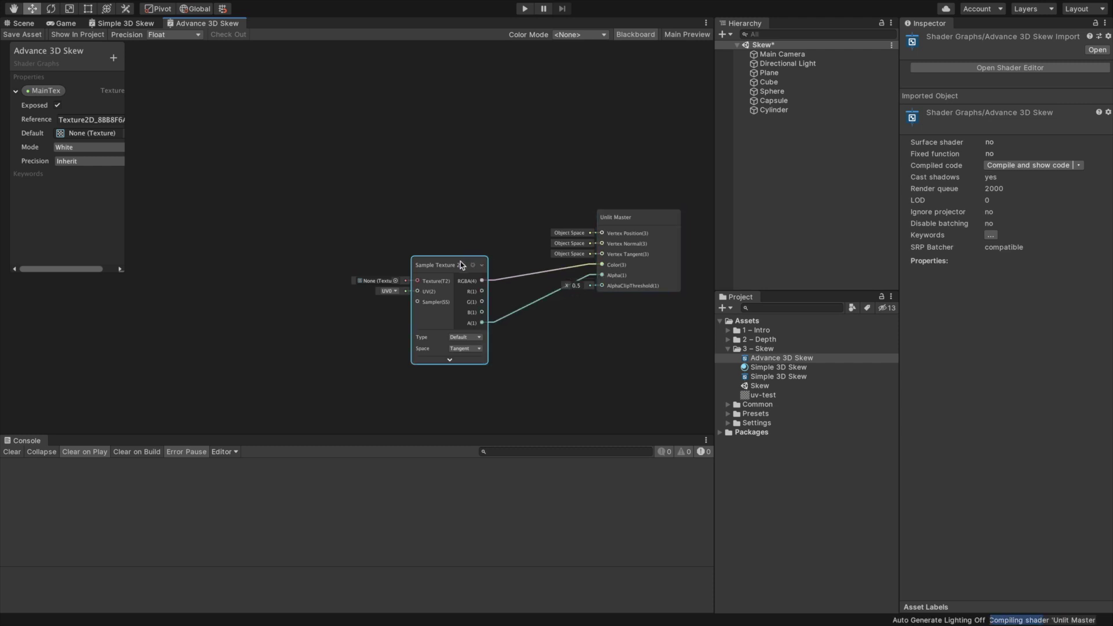
{"action": "left_click_drag", "start_coordinate": [467, 261], "coordinate": [491, 246]}
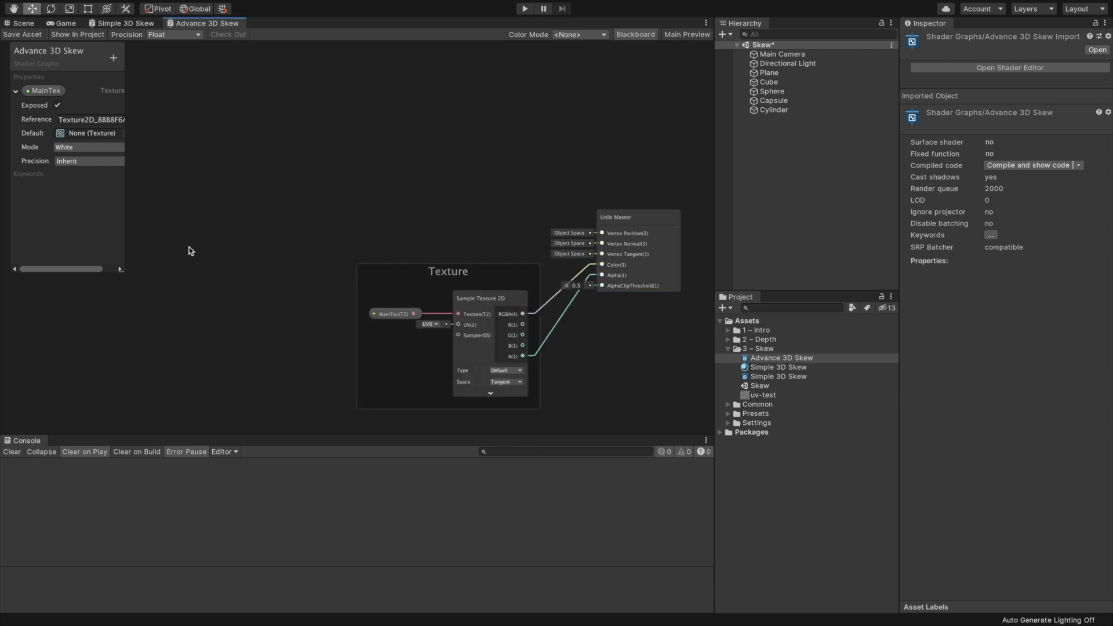
Step: Add a World-space Position node with its preview collapsed, placed at the upper left
{"action": "right_click", "coordinate": [159, 233]}
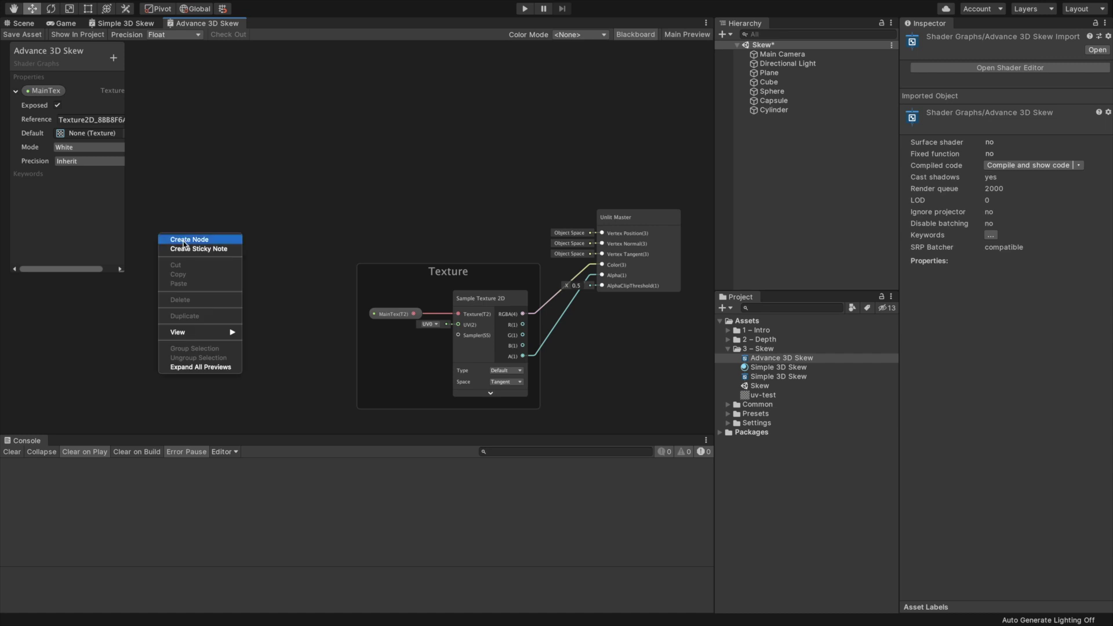
{"action": "left_click", "coordinate": [184, 240]}
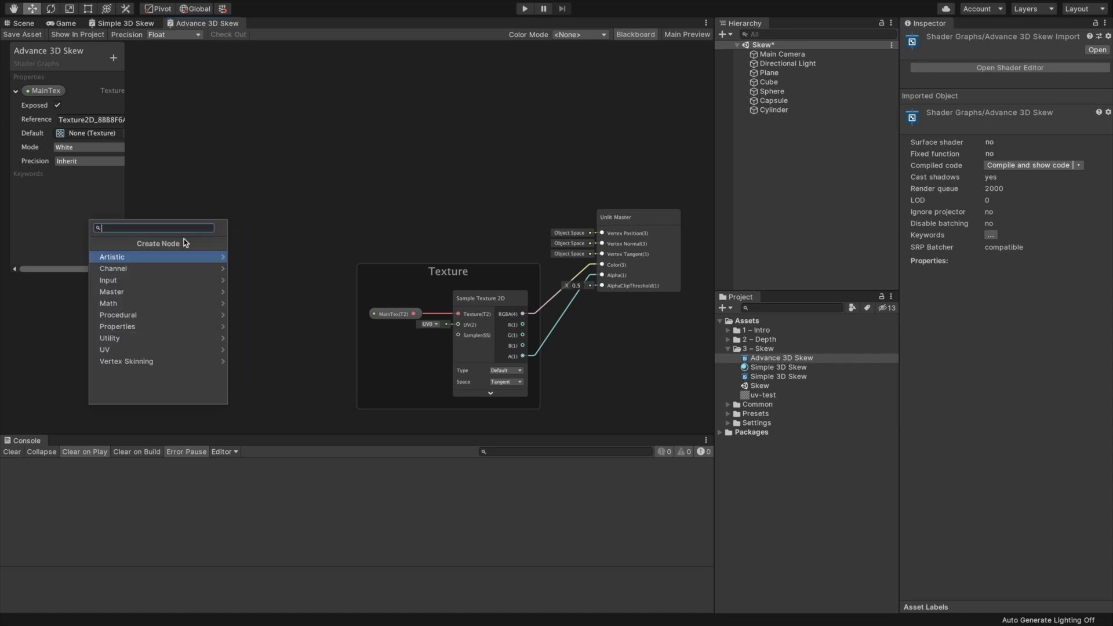
{"action": "type", "text": "pos"}
{"action": "key", "text": "Return"}
{"action": "mouse_move", "coordinate": [188, 245]}
{"action": "left_click", "coordinate": [217, 281]}
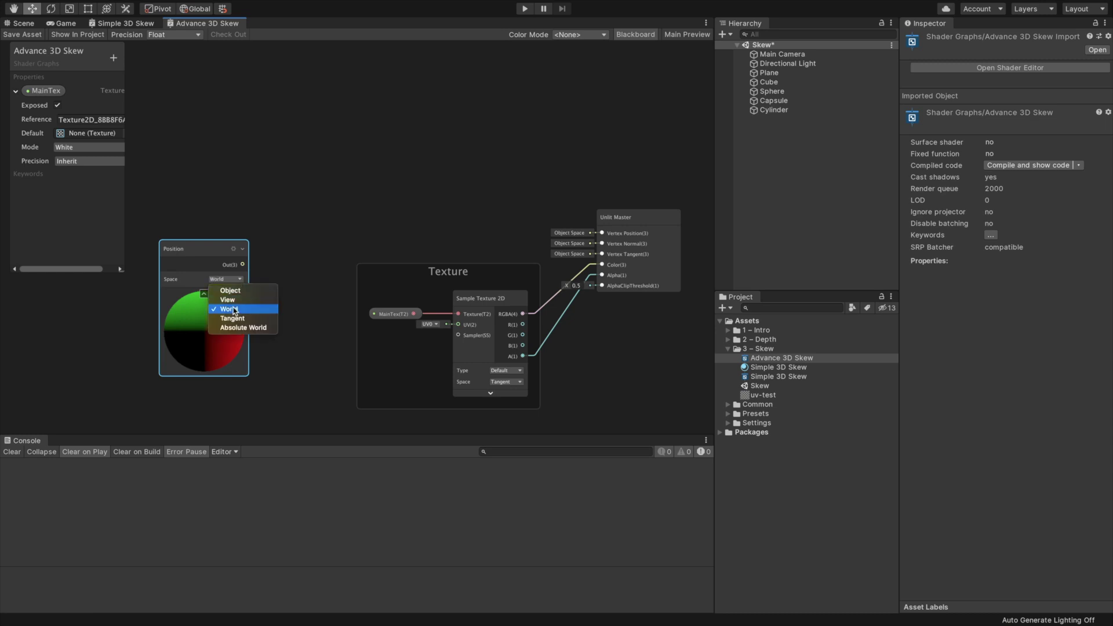
{"action": "left_click", "coordinate": [220, 305]}
{"action": "left_click", "coordinate": [203, 294]}
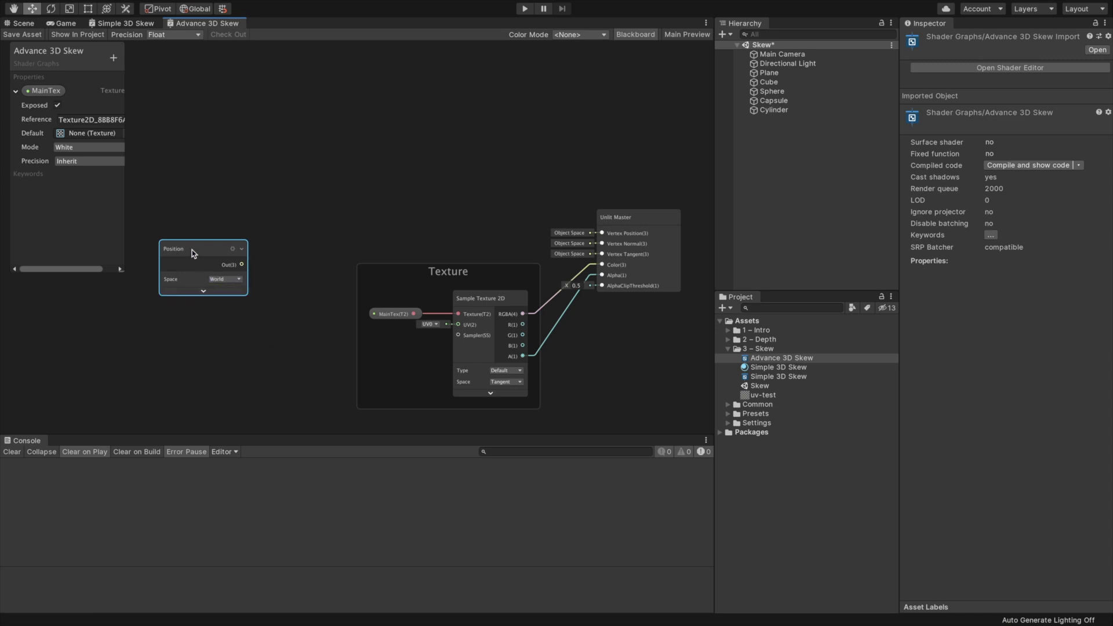
{"action": "left_click_drag", "start_coordinate": [193, 250], "coordinate": [181, 177]}
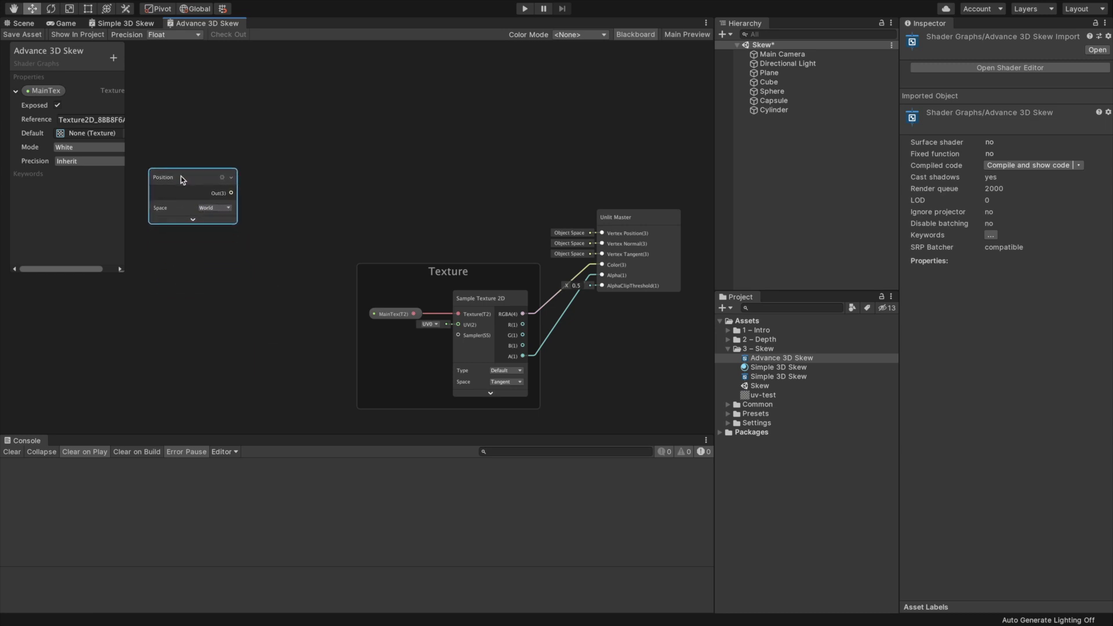
Step: Add a Split node and feed the Position output into it
{"action": "right_click", "coordinate": [262, 210]}
{"action": "left_click", "coordinate": [276, 216]}
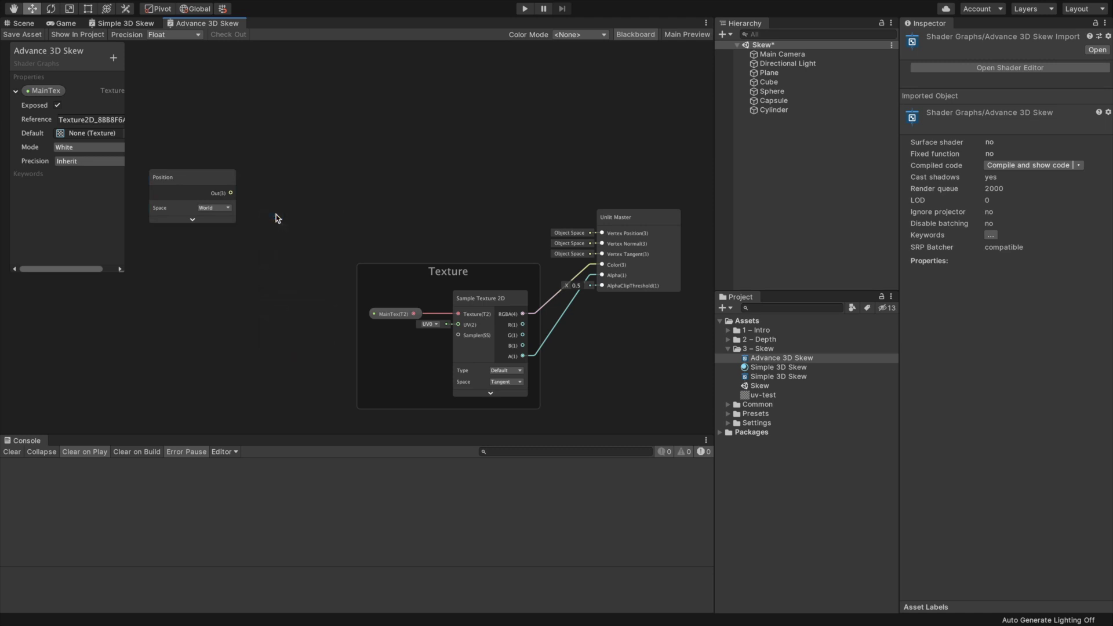
{"action": "type", "text": "spli"}
{"action": "key", "text": "Return"}
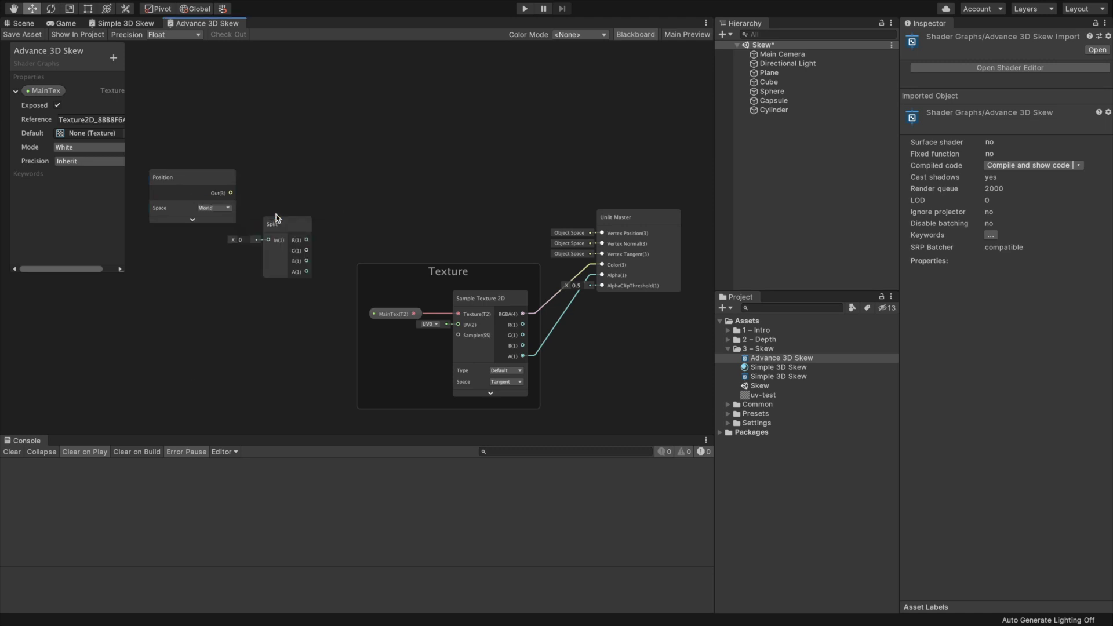
{"action": "left_click", "coordinate": [201, 189]}
{"action": "left_click_drag", "start_coordinate": [228, 193], "coordinate": [265, 184]}
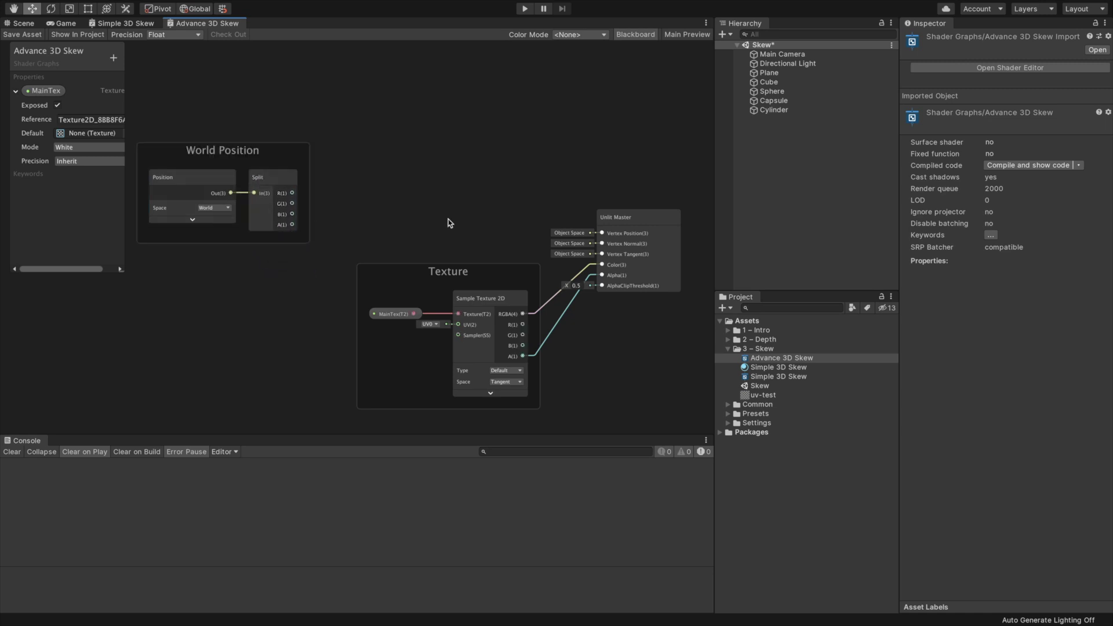
Step: Add a Combine node above the Texture group
{"action": "right_click", "coordinate": [447, 218]}
{"action": "left_click", "coordinate": [467, 222]}
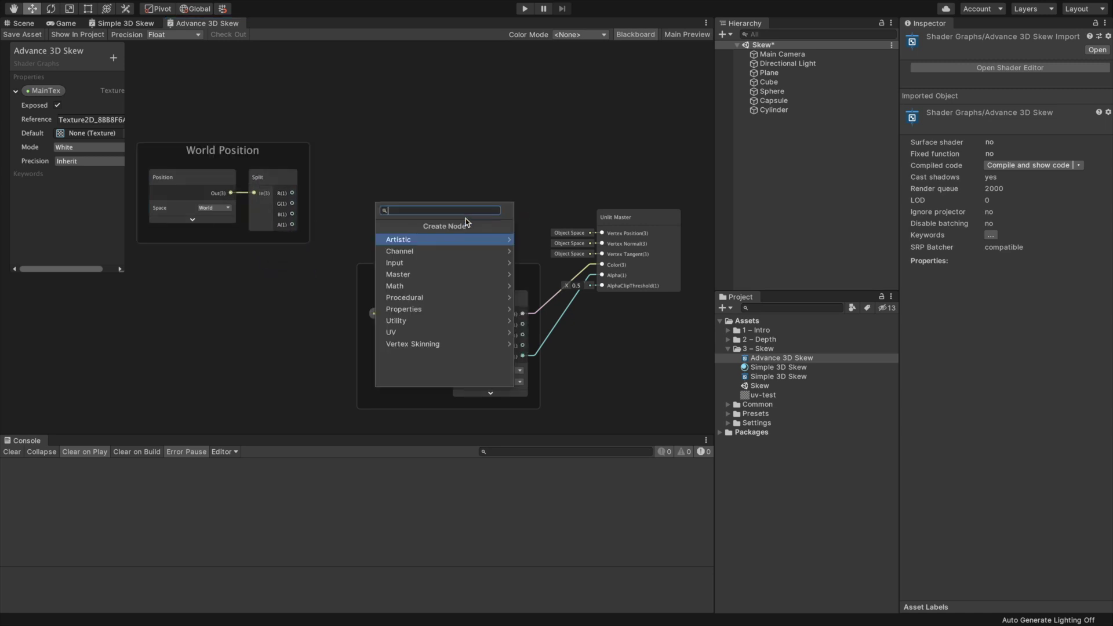
{"action": "type", "text": "comb"}
{"action": "key", "text": "Return"}
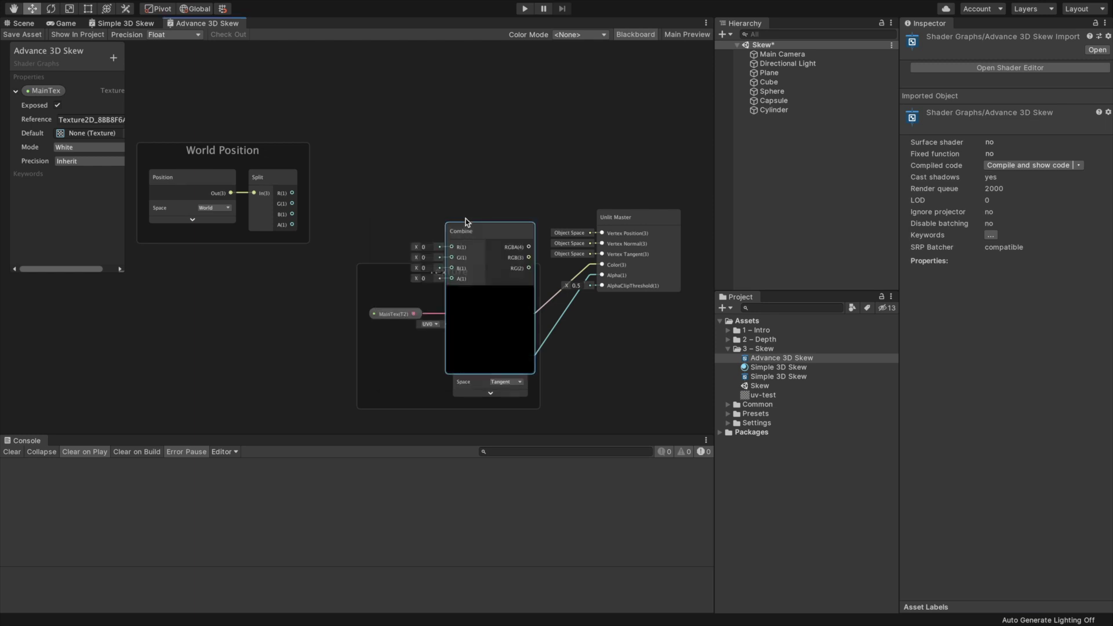
{"action": "left_click_drag", "start_coordinate": [476, 232], "coordinate": [468, 174]}
Step: Add a World-to-Object Transform node fed by Combine, driving Vertex Position
{"action": "left_click", "coordinate": [527, 167]}
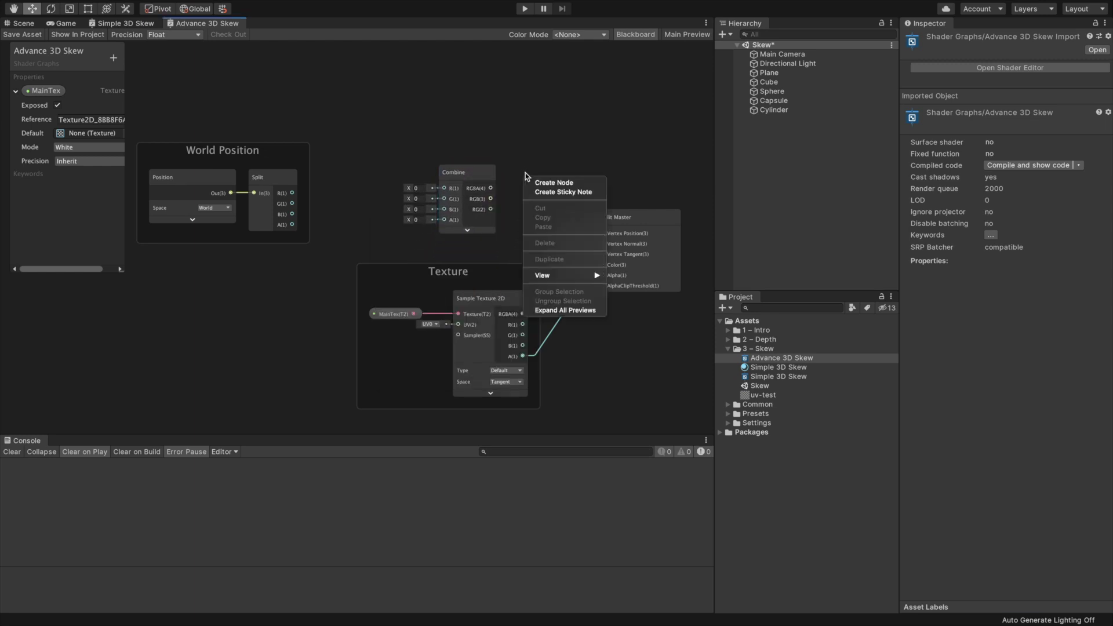
{"action": "left_click", "coordinate": [534, 181]}
{"action": "type", "text": "tra"}
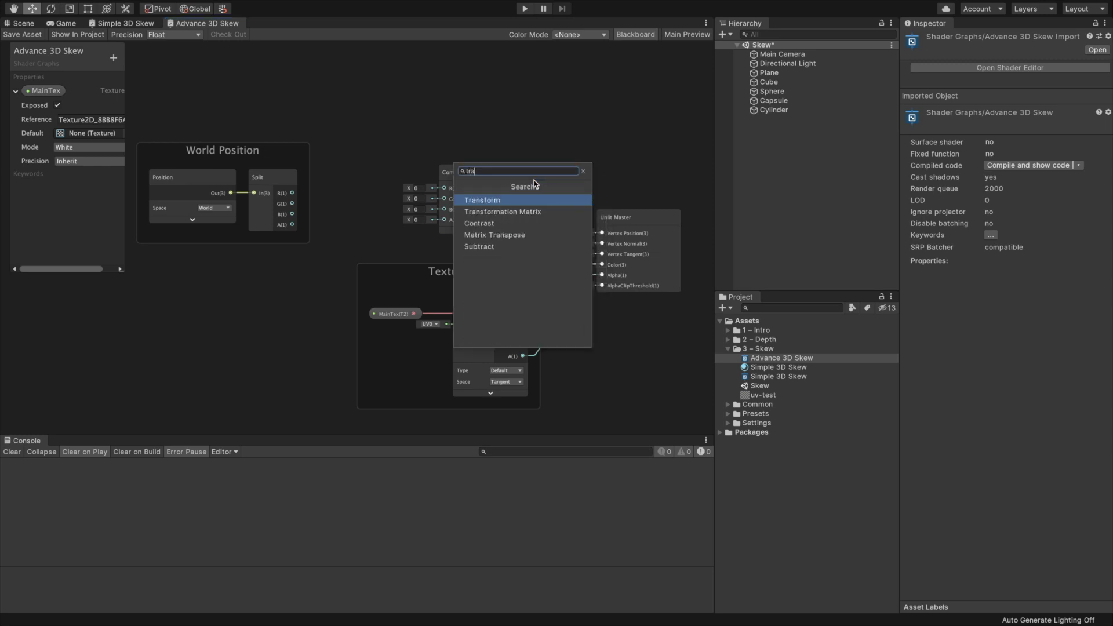
{"action": "key", "text": "Return"}
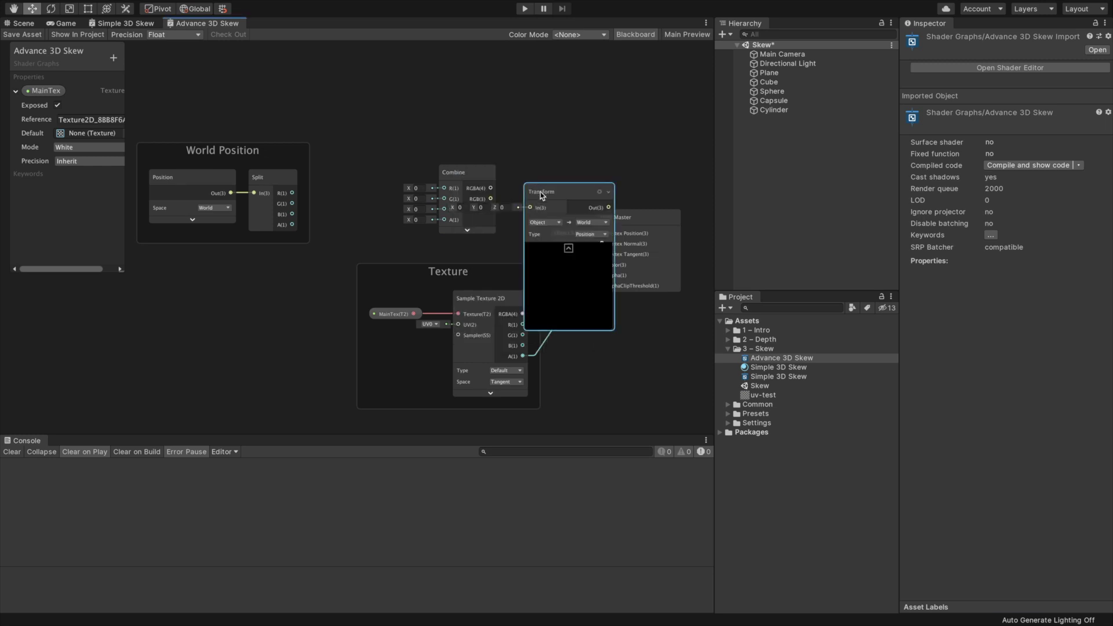
{"action": "left_click", "coordinate": [549, 222]}
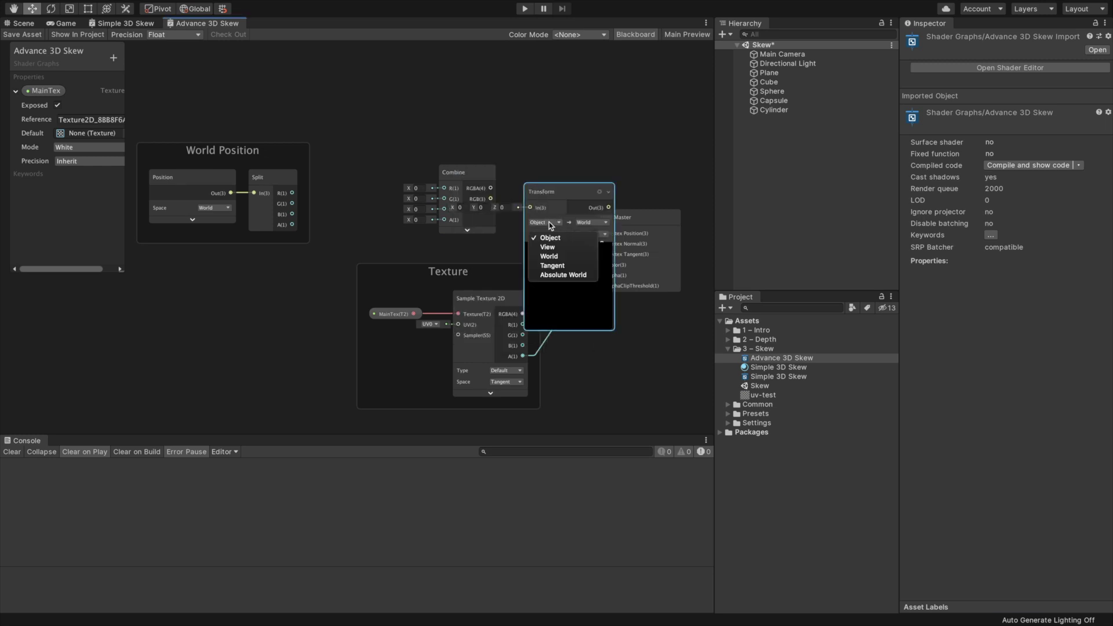
{"action": "left_click", "coordinate": [558, 256]}
{"action": "left_click", "coordinate": [585, 224]}
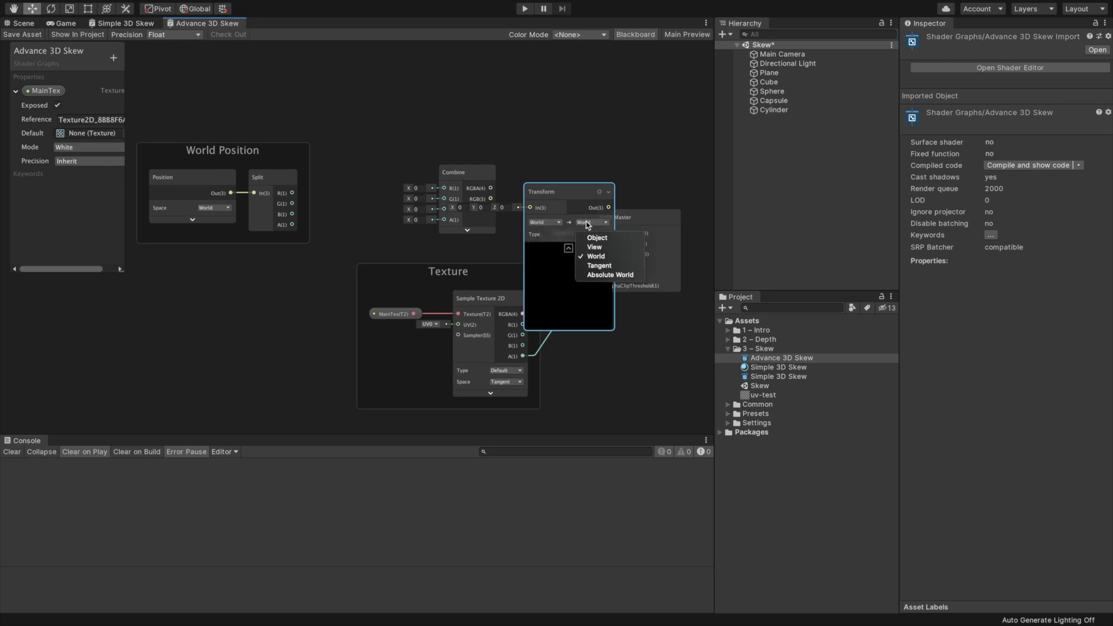
{"action": "left_click", "coordinate": [595, 234]}
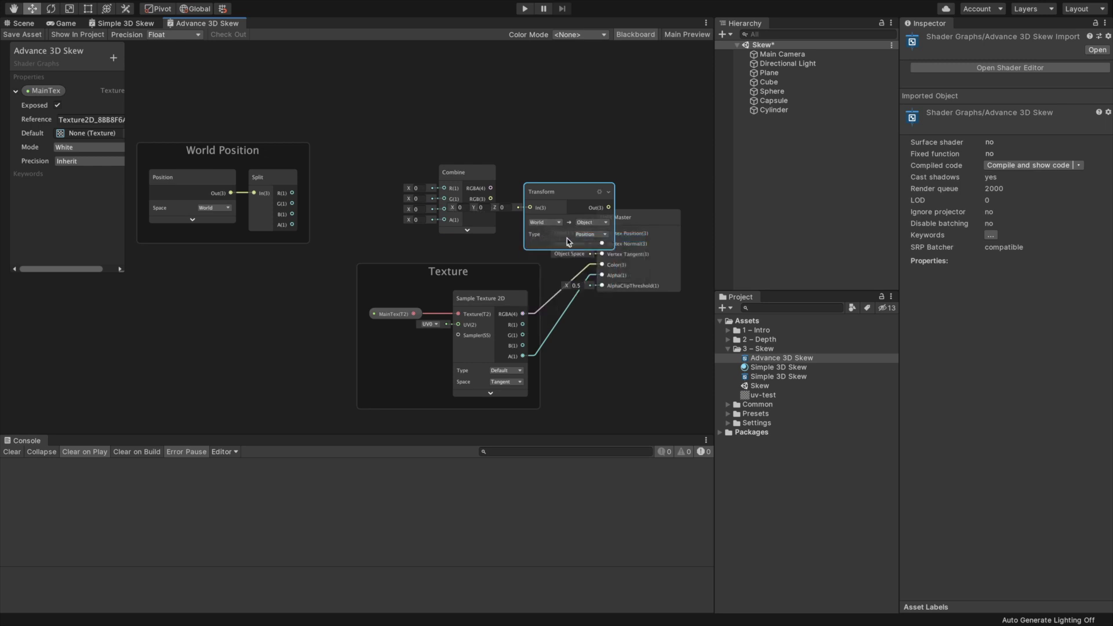
{"action": "left_click_drag", "start_coordinate": [491, 198], "coordinate": [423, 162]}
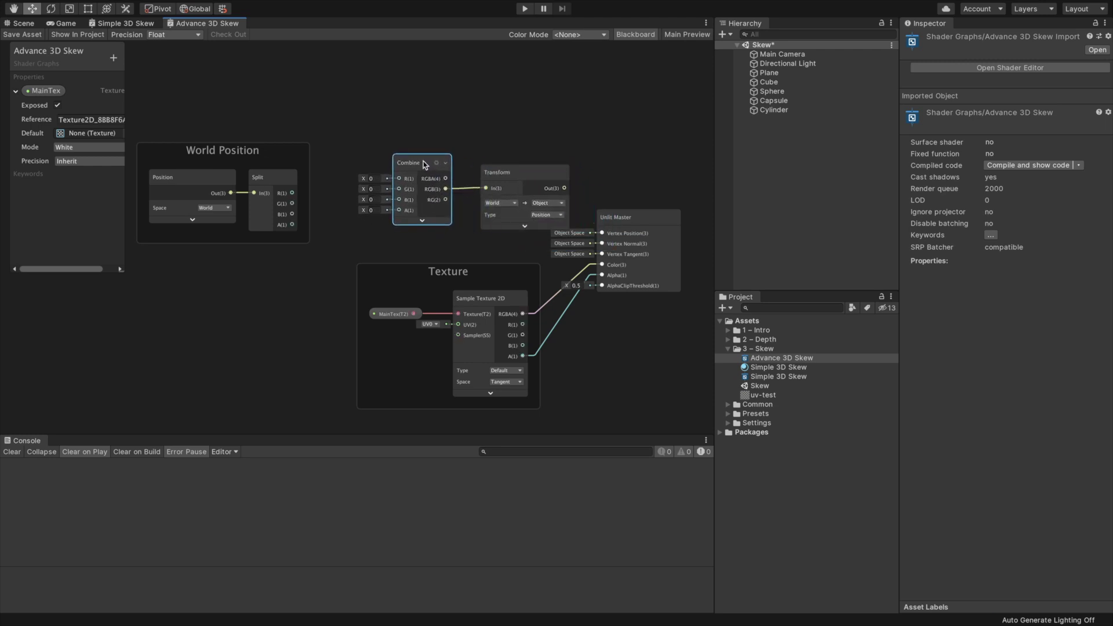
{"action": "left_click_drag", "start_coordinate": [508, 171], "coordinate": [601, 233]}
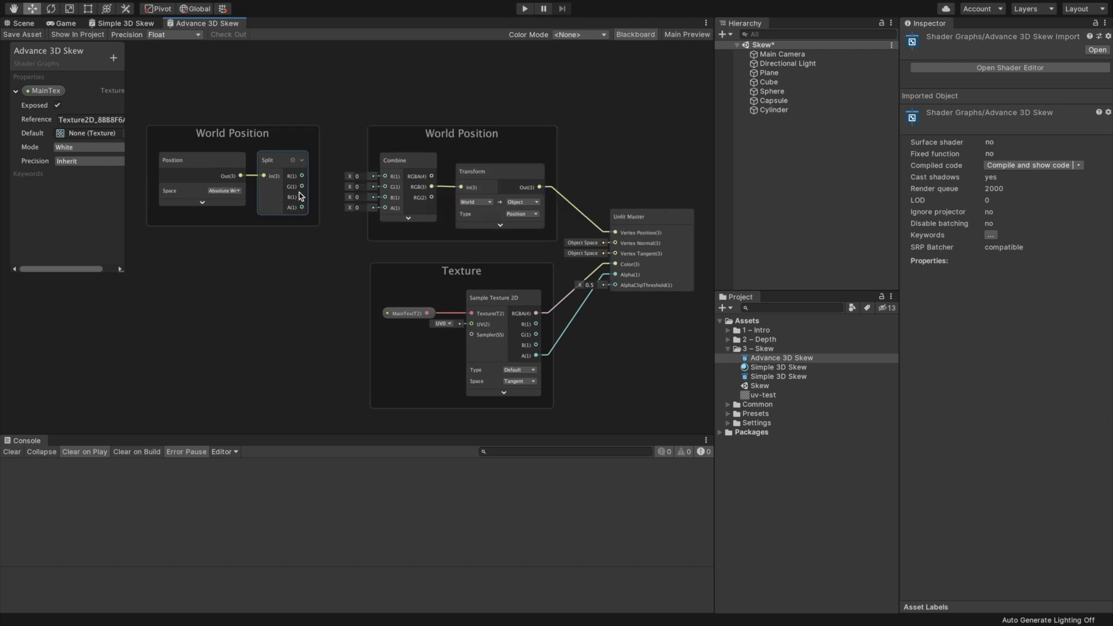
Step: Connect Split's R, G and B outputs to Combine's R, G and B
{"action": "left_click_drag", "start_coordinate": [301, 175], "coordinate": [381, 178]}
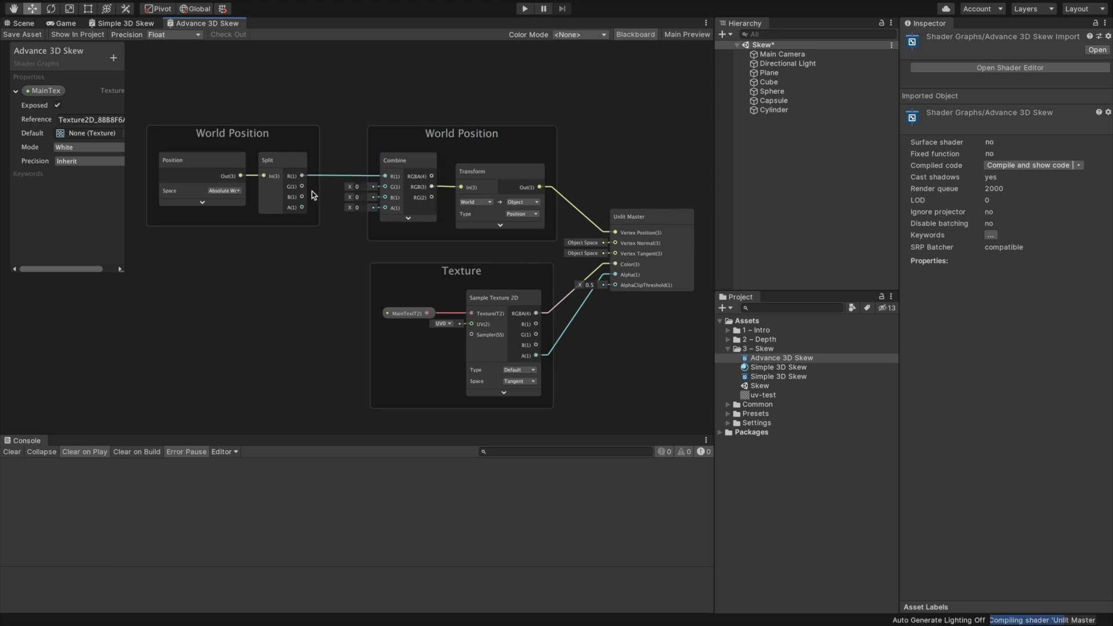
{"action": "left_click_drag", "start_coordinate": [304, 186], "coordinate": [394, 190]}
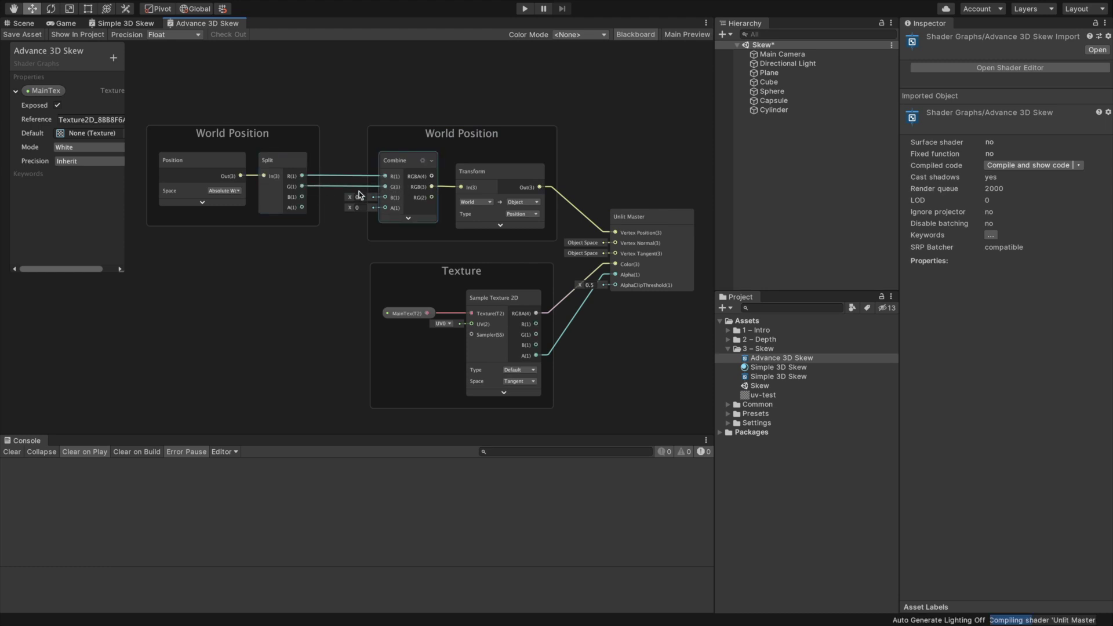
{"action": "left_click_drag", "start_coordinate": [305, 197], "coordinate": [390, 197]}
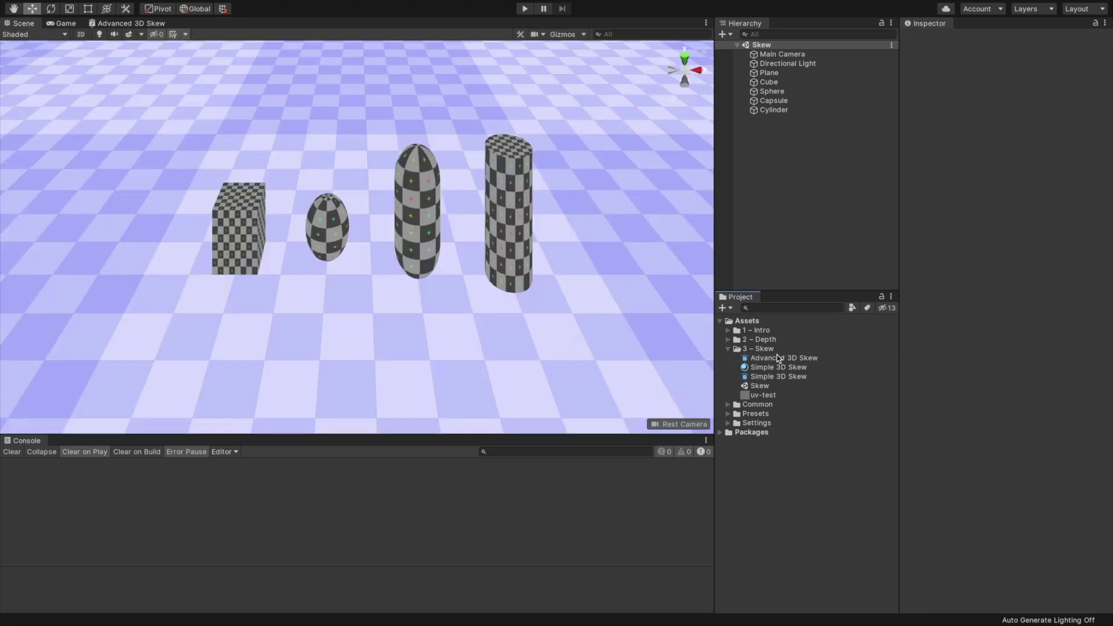
Step: Create an 'Advanced 3D Skew' material from the shader with the uv-test texture as MainTex
{"action": "right_click", "coordinate": [777, 354]}
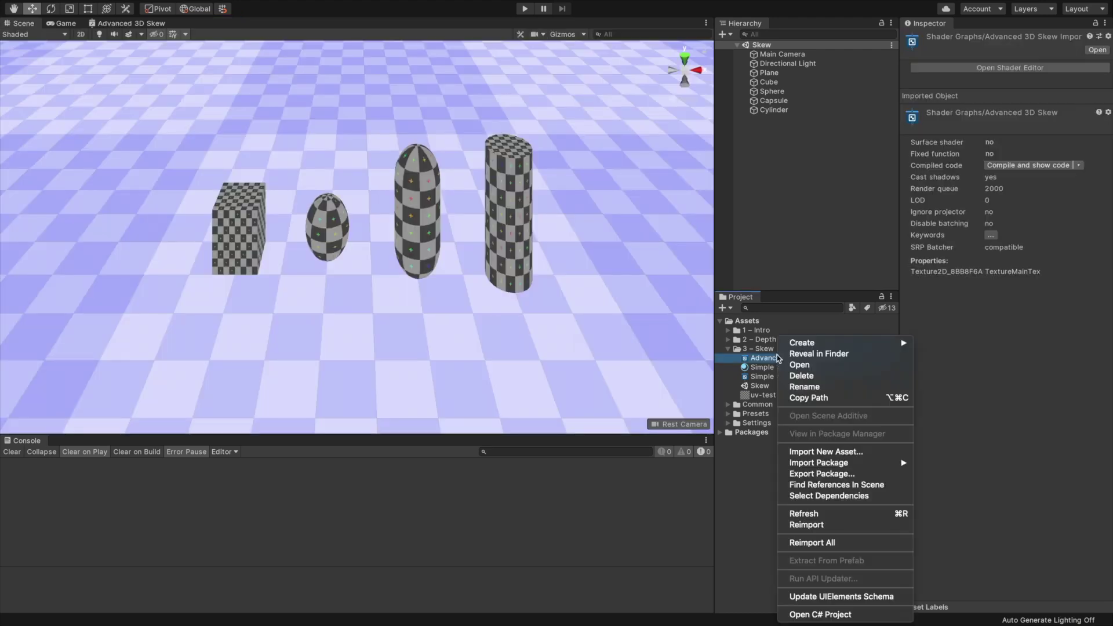
{"action": "mouse_move", "coordinate": [819, 347]}
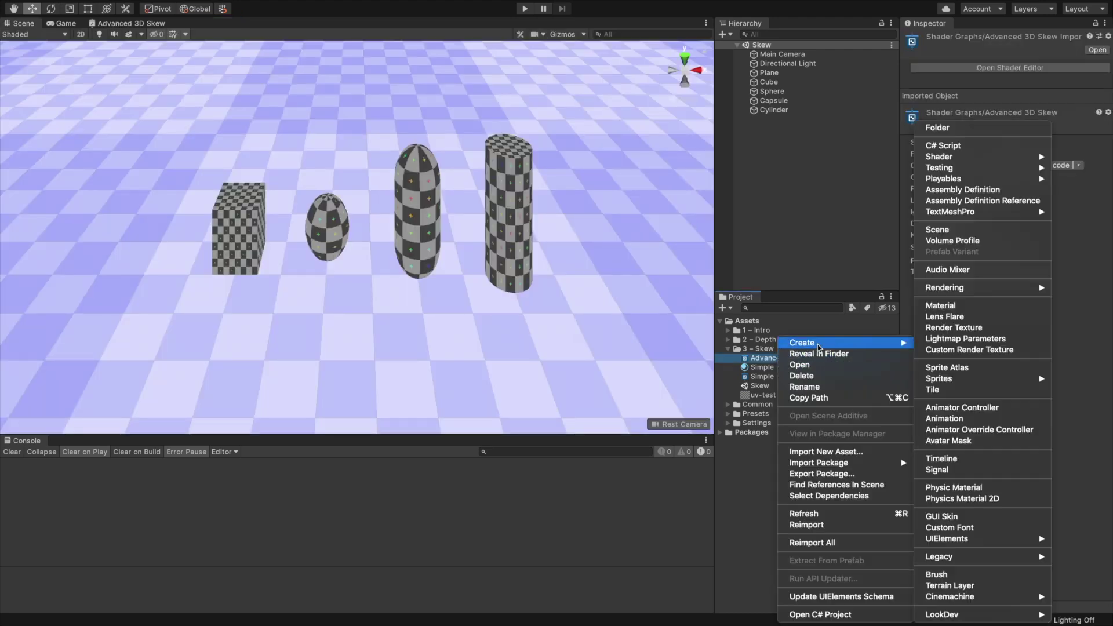
{"action": "left_click", "coordinate": [940, 306]}
{"action": "type", "text": "Advanced 3D S"}
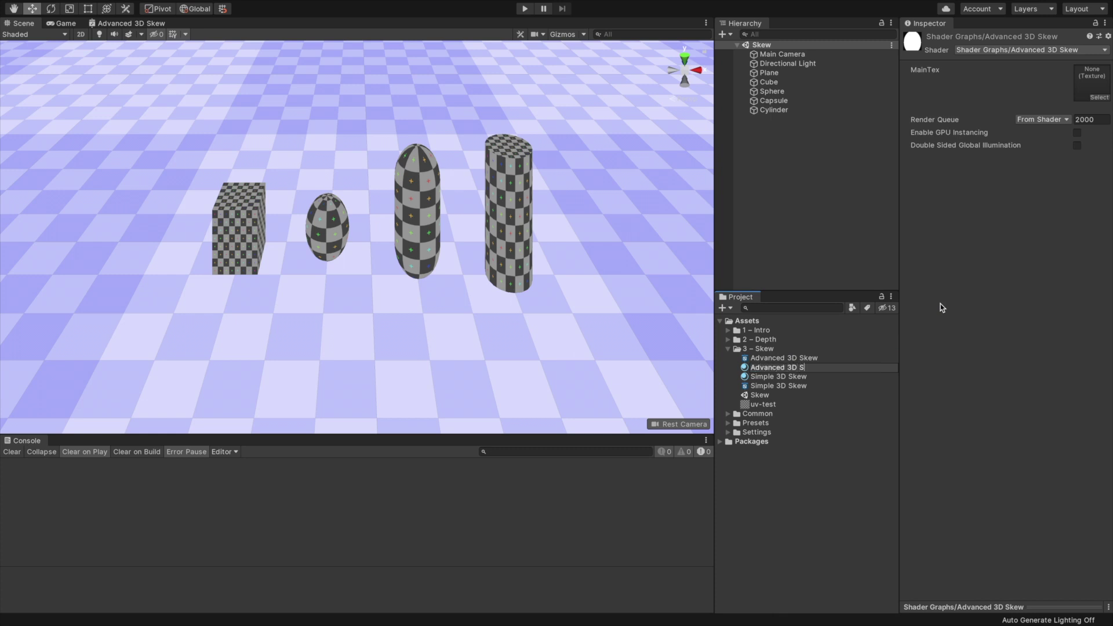
{"action": "type", "text": "kew"}
{"action": "key", "text": "Return"}
{"action": "left_click", "coordinate": [760, 405]}
{"action": "left_click_drag", "start_coordinate": [760, 405], "coordinate": [1091, 81]}
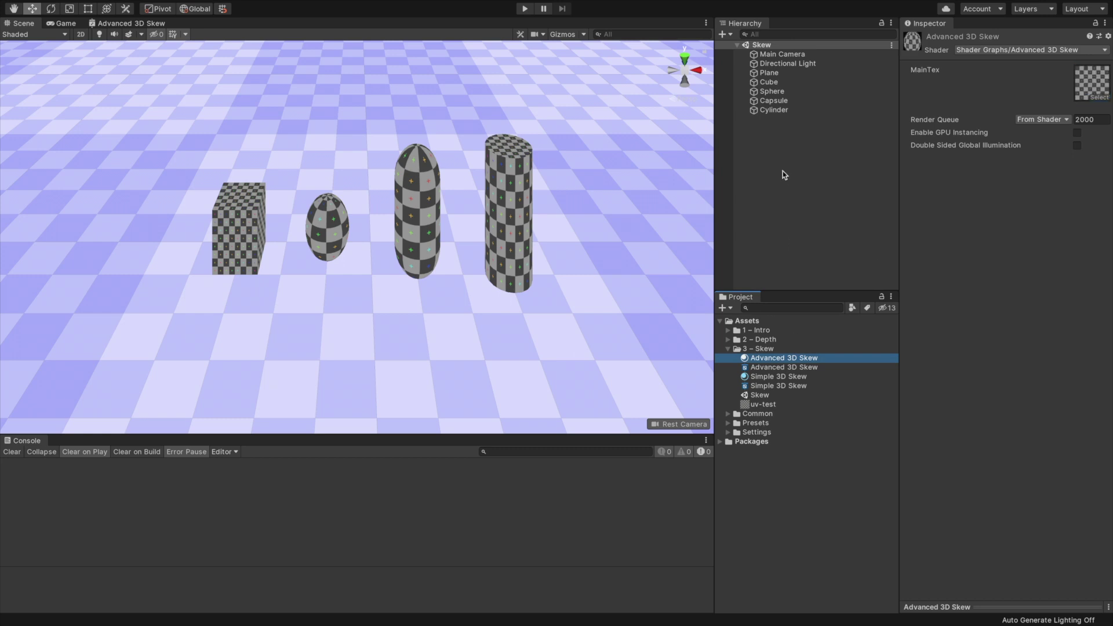
Step: Apply the material to the cube, sphere, capsule and cylinder together
{"action": "left_click", "coordinate": [774, 80]}
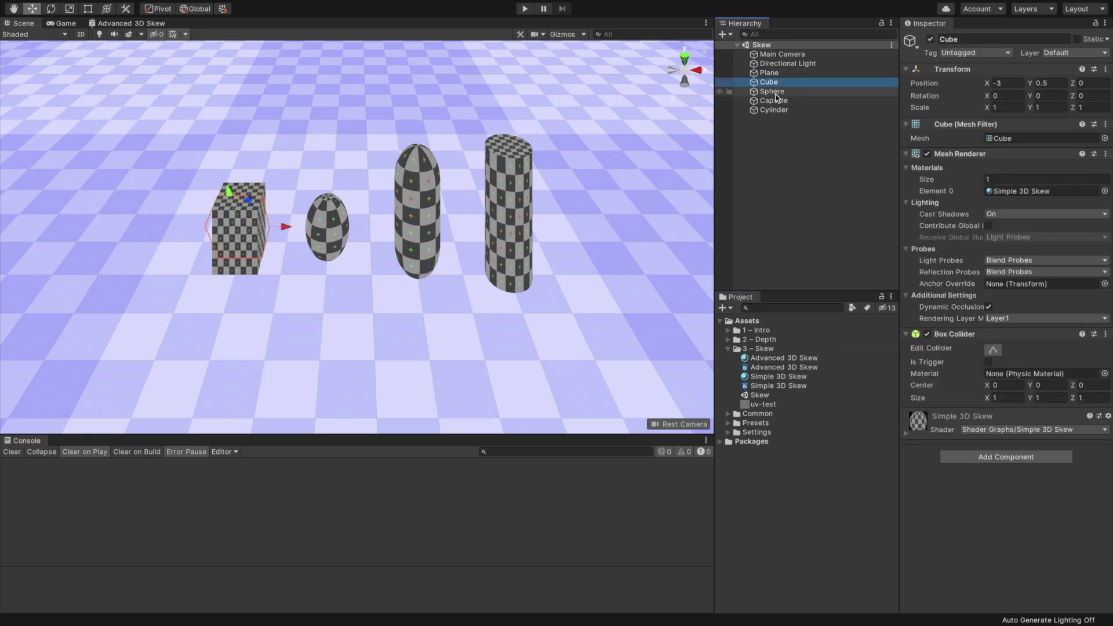
{"action": "left_click", "coordinate": [774, 110], "text": "shift"}
{"action": "left_click_drag", "start_coordinate": [783, 358], "coordinate": [1017, 193]}
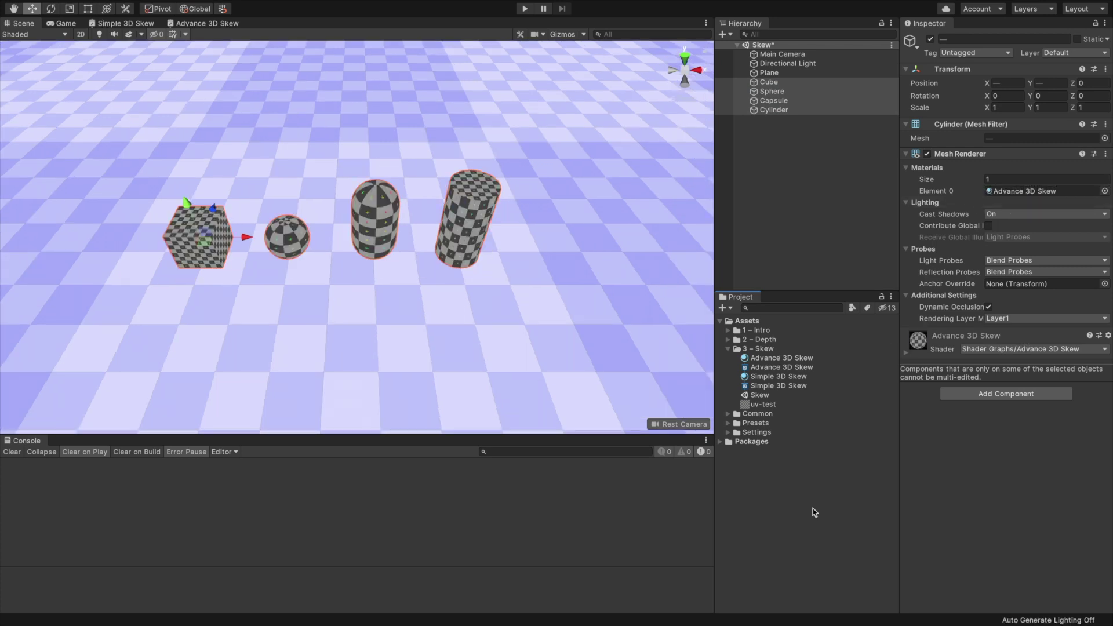
{"action": "left_click", "coordinate": [813, 509]}
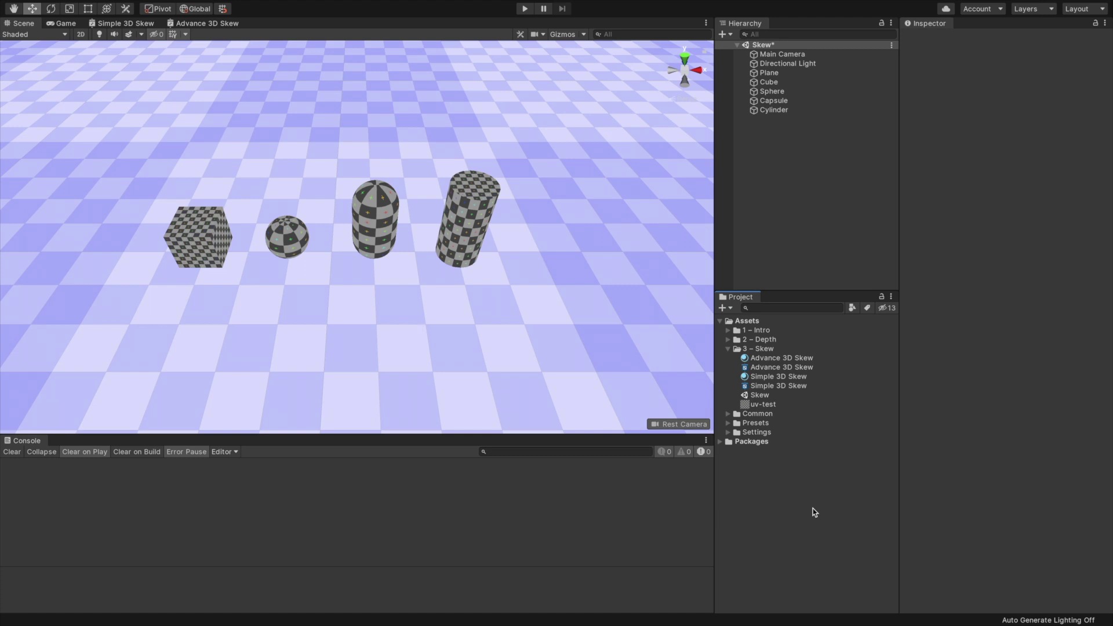
Step: Place an Add node between Split and Combine, wiring two Split outputs into its A and B
{"action": "right_click", "coordinate": [293, 248]}
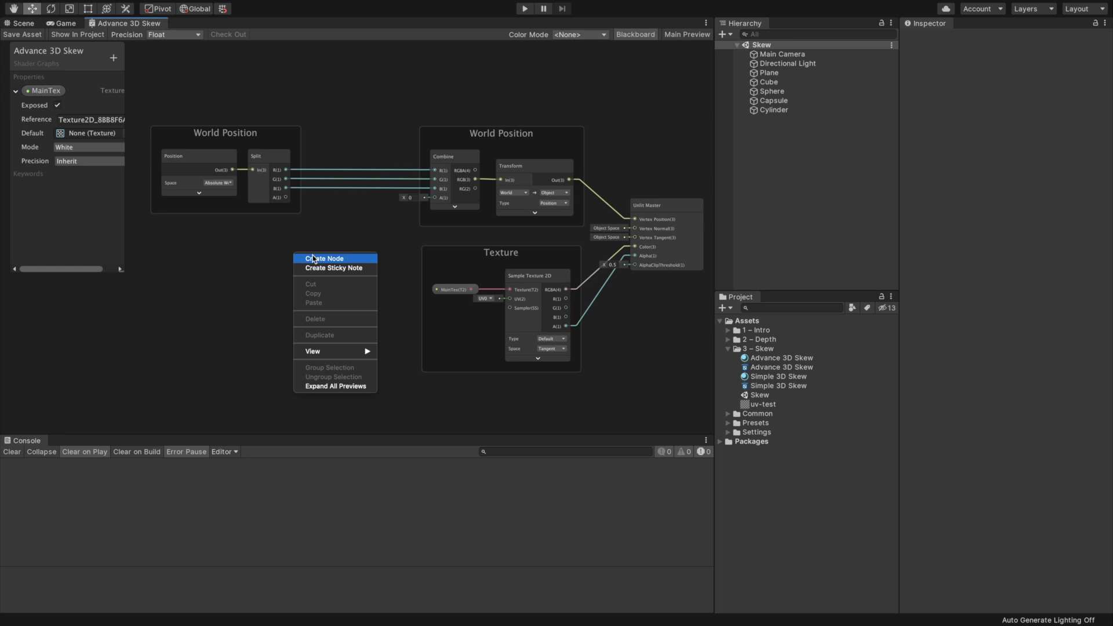
{"action": "key", "text": "Escape"}
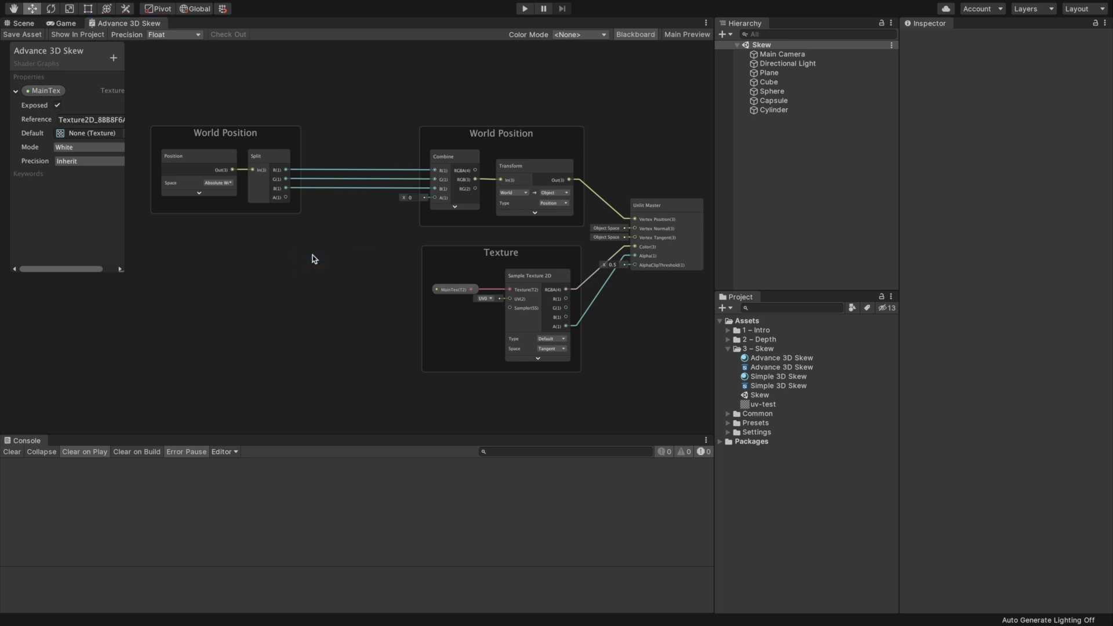
{"action": "key", "text": "space"}
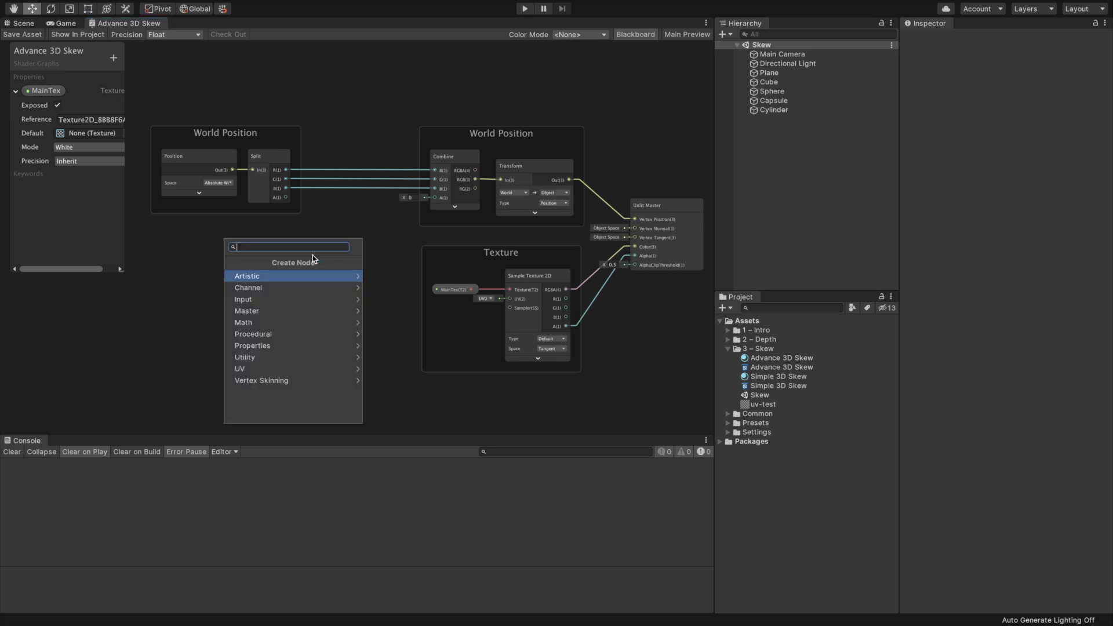
{"action": "type", "text": "Add"}
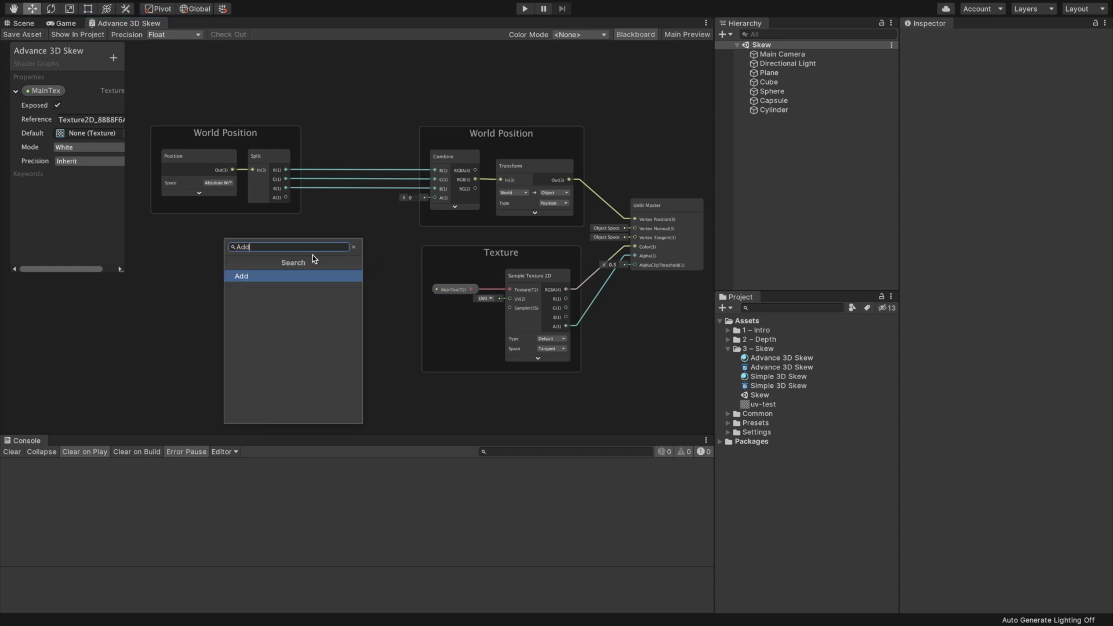
{"action": "left_click", "coordinate": [307, 274]}
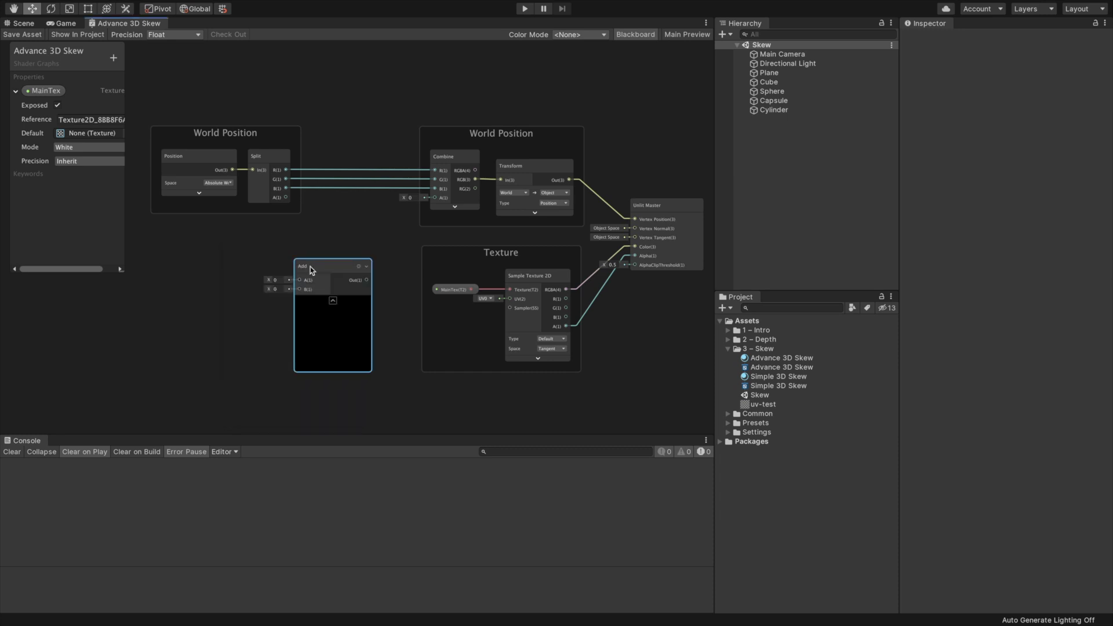
{"action": "left_click_drag", "start_coordinate": [315, 267], "coordinate": [356, 222]}
{"action": "mouse_move", "coordinate": [296, 190]}
{"action": "left_mouse_down"}
{"action": "mouse_move", "coordinate": [338, 232]}
{"action": "mouse_move", "coordinate": [287, 189]}
{"action": "left_mouse_up"}
{"action": "left_click_drag", "start_coordinate": [378, 235], "coordinate": [434, 189]}
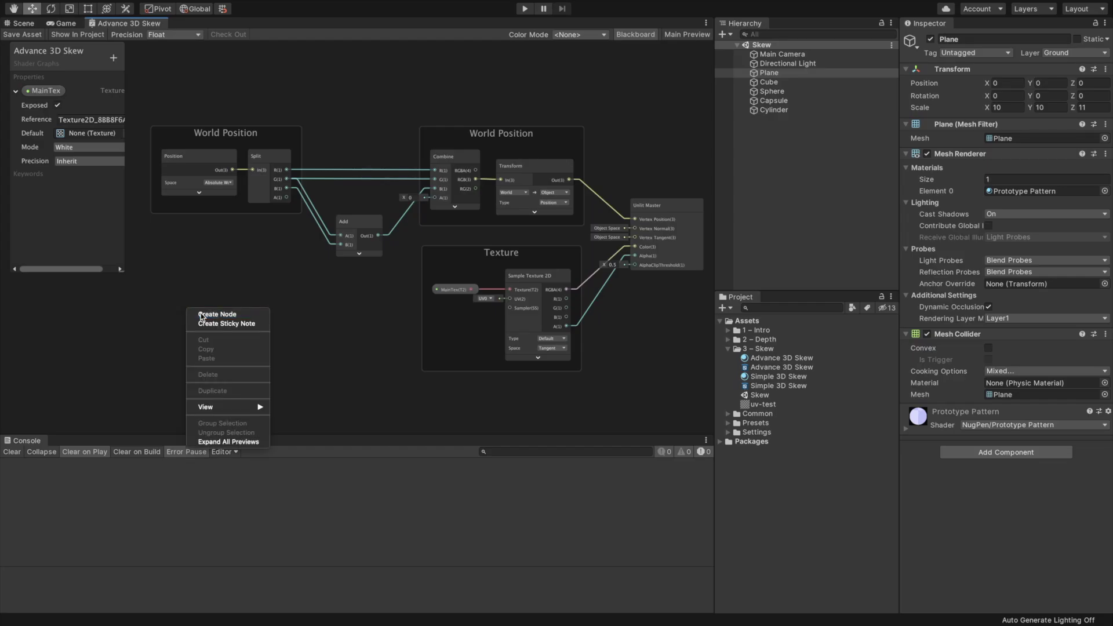
Step: Add an Object-to-World Transform node at the lower left feeding a new Split node
{"action": "left_click", "coordinate": [202, 315]}
{"action": "type", "text": "Tra"}
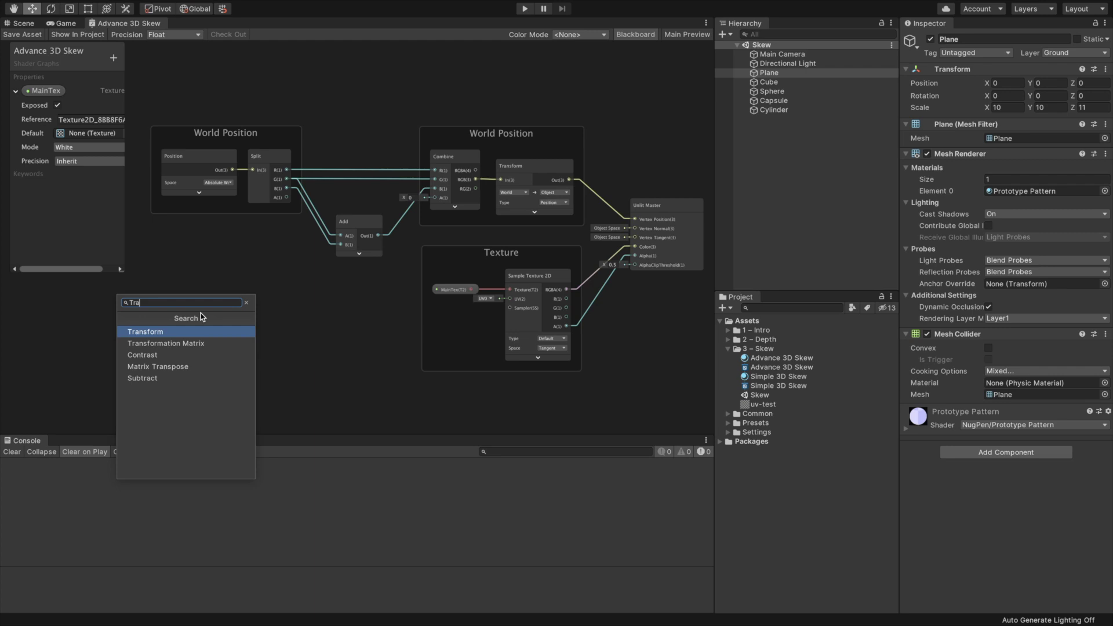
{"action": "key", "text": "Return"}
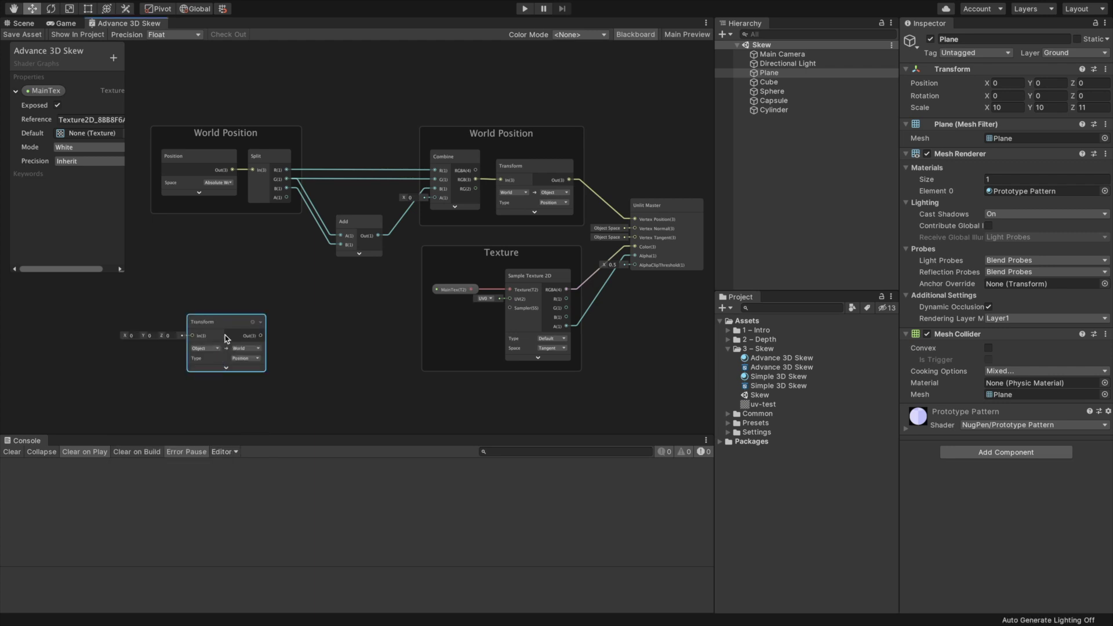
{"action": "left_click_drag", "start_coordinate": [227, 322], "coordinate": [195, 301]}
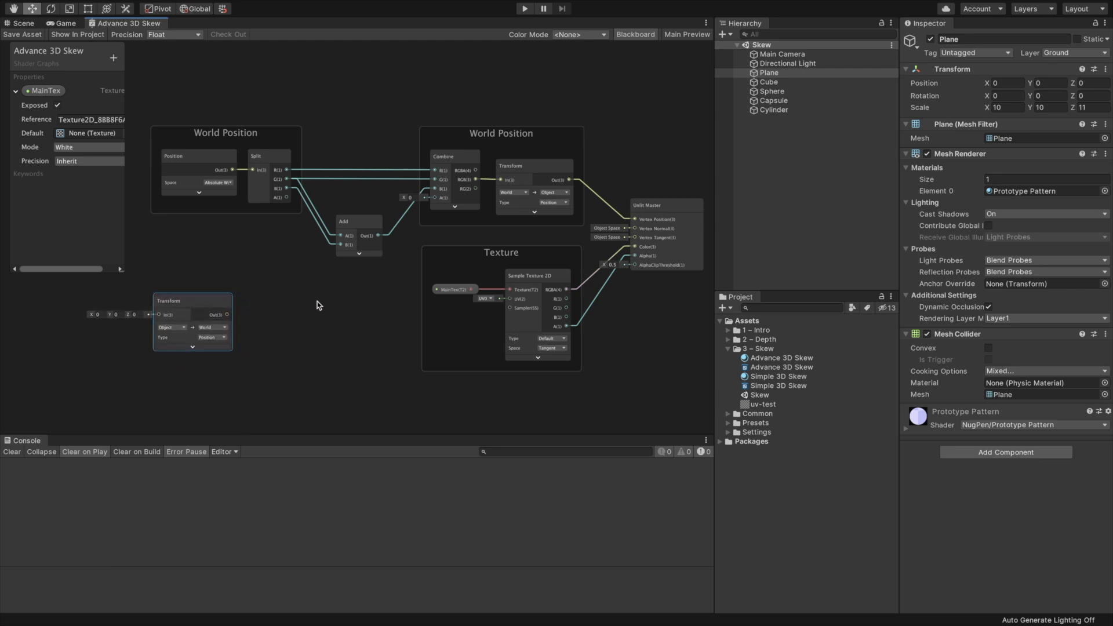
{"action": "right_click", "coordinate": [254, 324]}
{"action": "left_click", "coordinate": [278, 331]}
{"action": "type", "text": "split"}
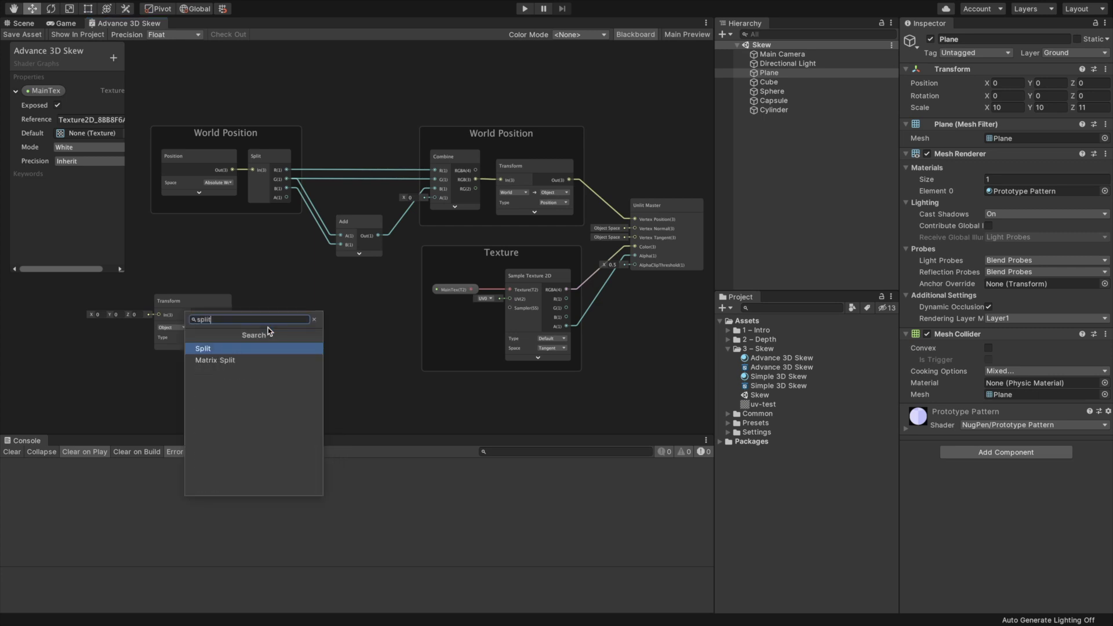
{"action": "key", "text": "Return"}
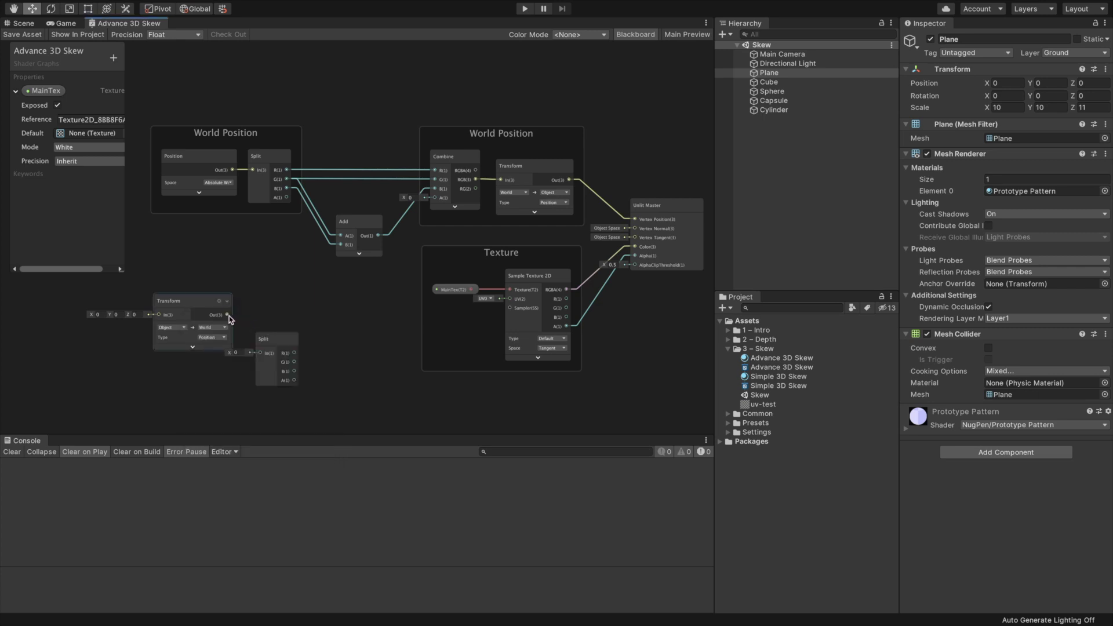
{"action": "left_click_drag", "start_coordinate": [227, 315], "coordinate": [265, 302]}
Step: Add a Subtract node computing Add minus the lower Split's G, sent into Combine
{"action": "key", "text": "space"}
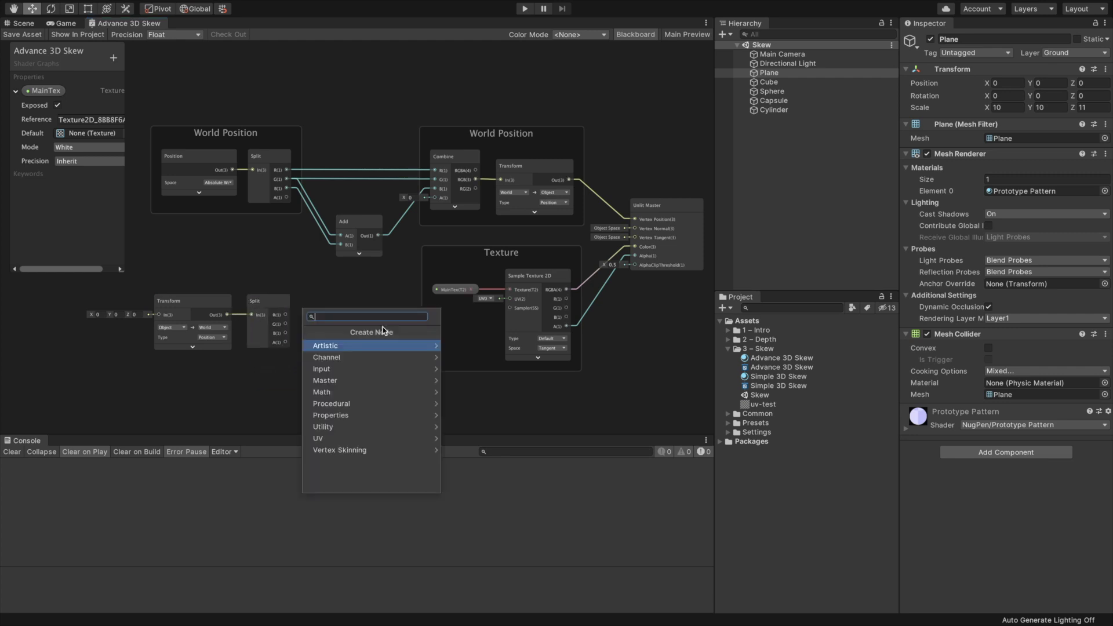
{"action": "type", "text": "subtract"}
{"action": "key", "text": "Return"}
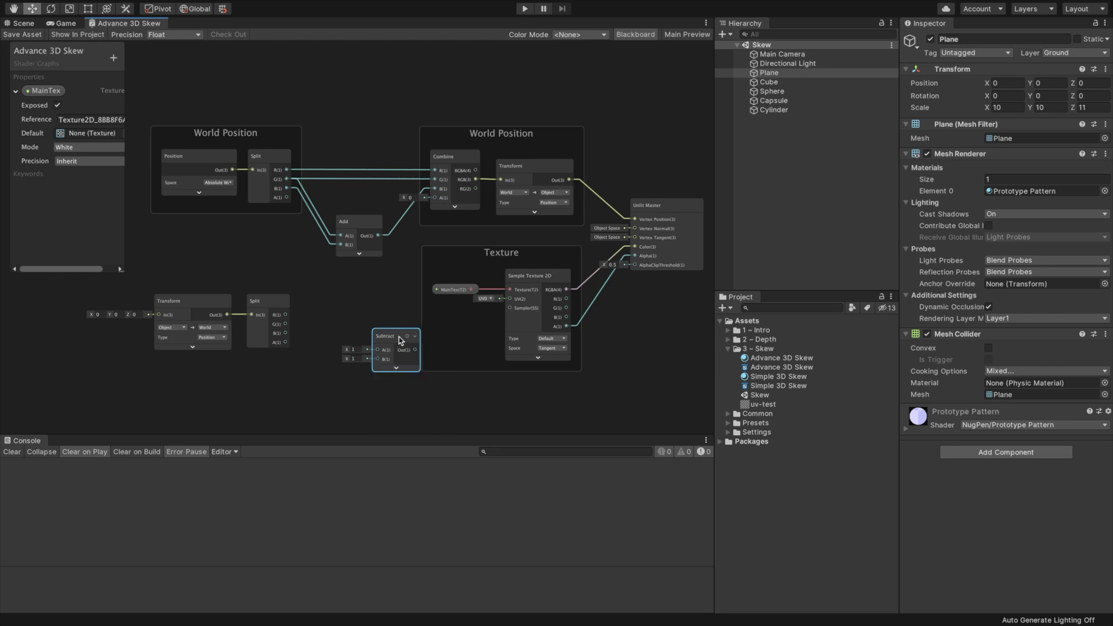
{"action": "left_click_drag", "start_coordinate": [398, 336], "coordinate": [357, 301]}
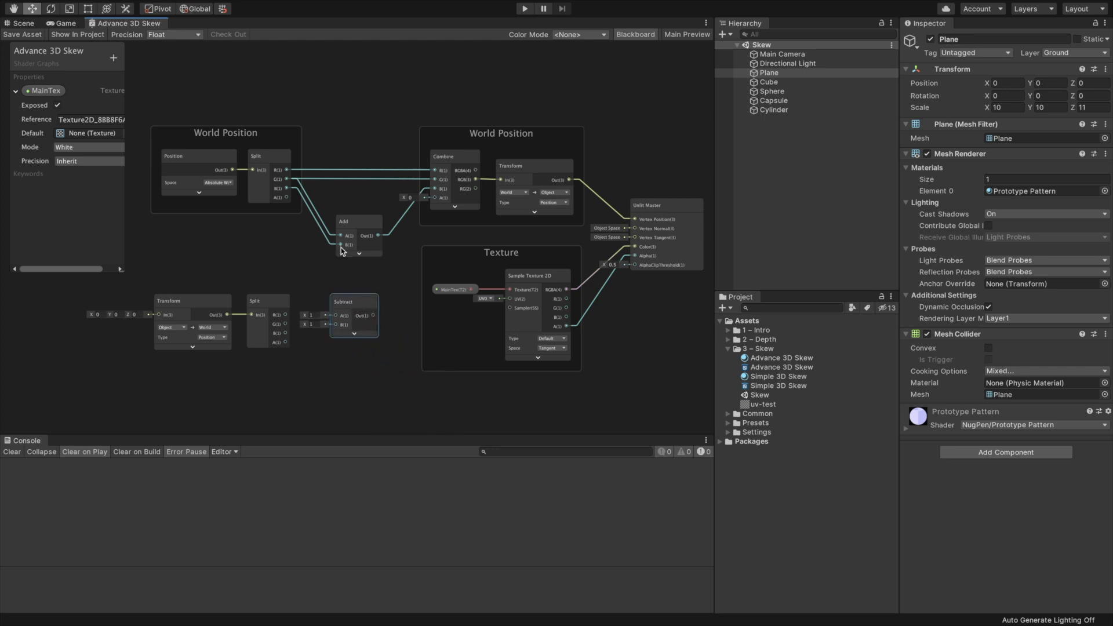
{"action": "left_click_drag", "start_coordinate": [349, 219], "coordinate": [332, 218]}
{"action": "left_click_drag", "start_coordinate": [350, 302], "coordinate": [380, 302]}
{"action": "left_click_drag", "start_coordinate": [359, 235], "coordinate": [365, 314]}
{"action": "left_click_drag", "start_coordinate": [327, 221], "coordinate": [311, 221]}
{"action": "left_click_drag", "start_coordinate": [285, 323], "coordinate": [367, 325]}
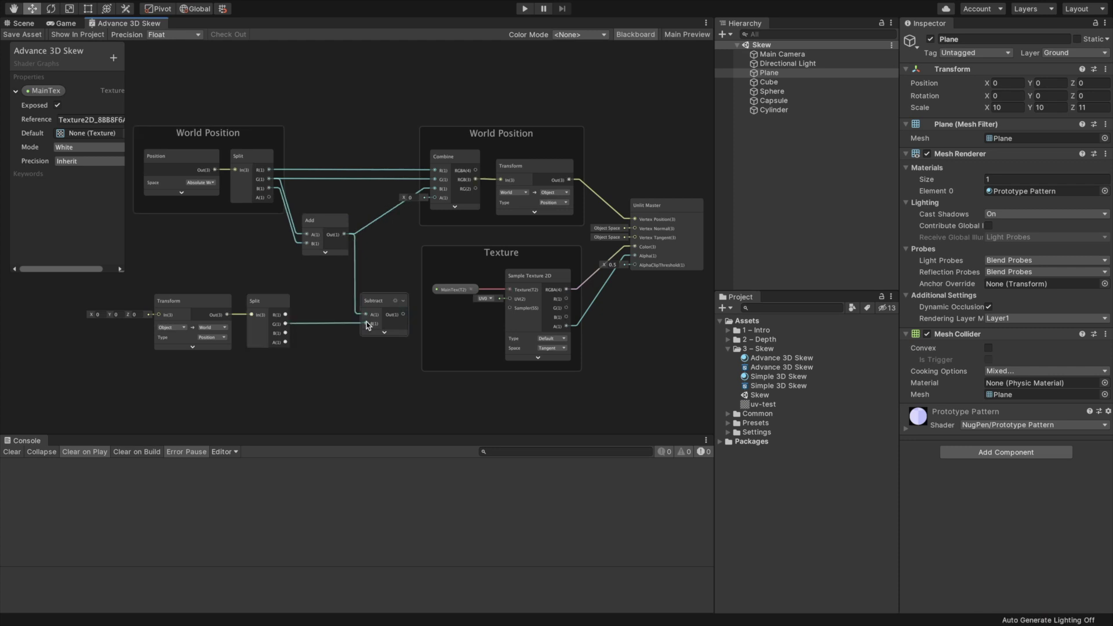
{"action": "left_click_drag", "start_coordinate": [404, 314], "coordinate": [434, 197]}
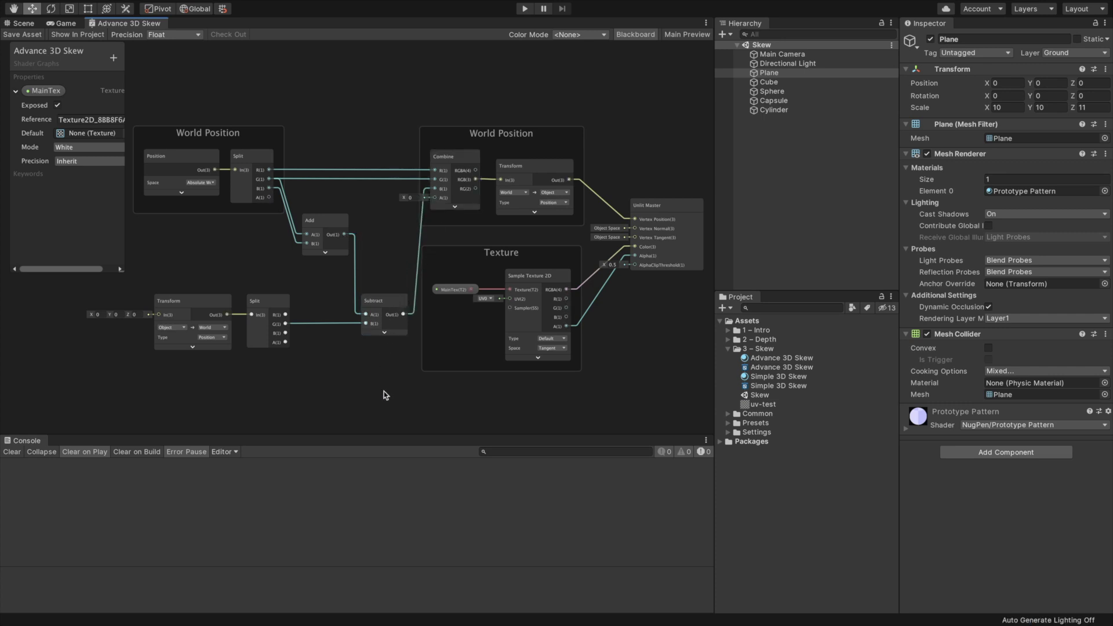
{"action": "left_click_drag", "start_coordinate": [378, 300], "coordinate": [388, 300]}
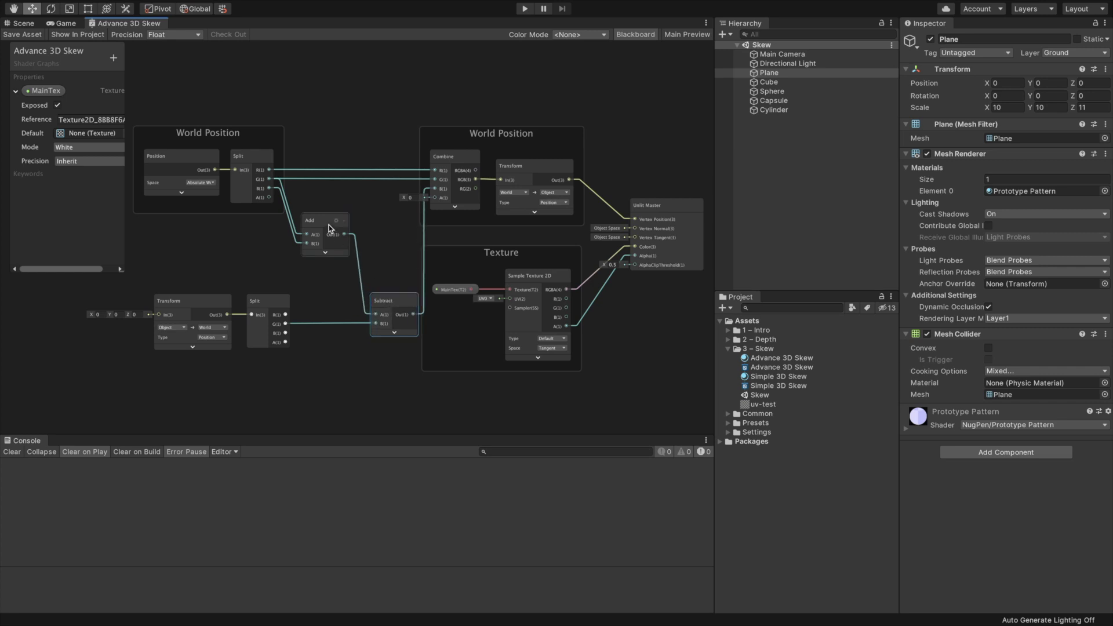
{"action": "left_click_drag", "start_coordinate": [329, 225], "coordinate": [336, 224]}
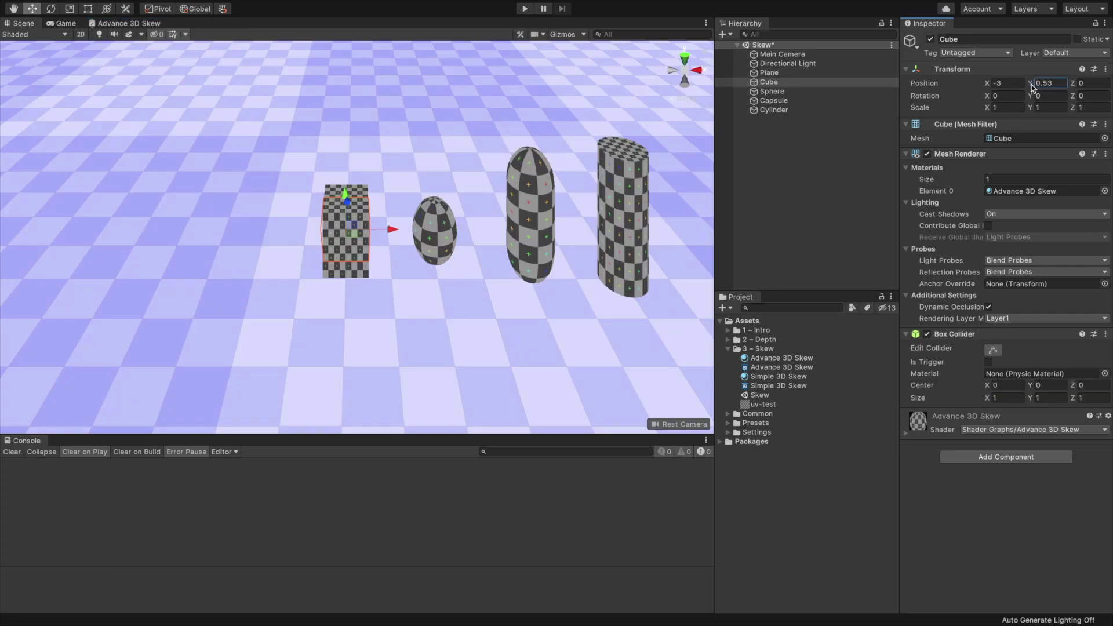
{"action": "left_click", "coordinate": [1048, 83]}
{"action": "type", "text": "1.31"}
{"action": "left_click_drag", "start_coordinate": [1030, 84], "coordinate": [1094, 127]}
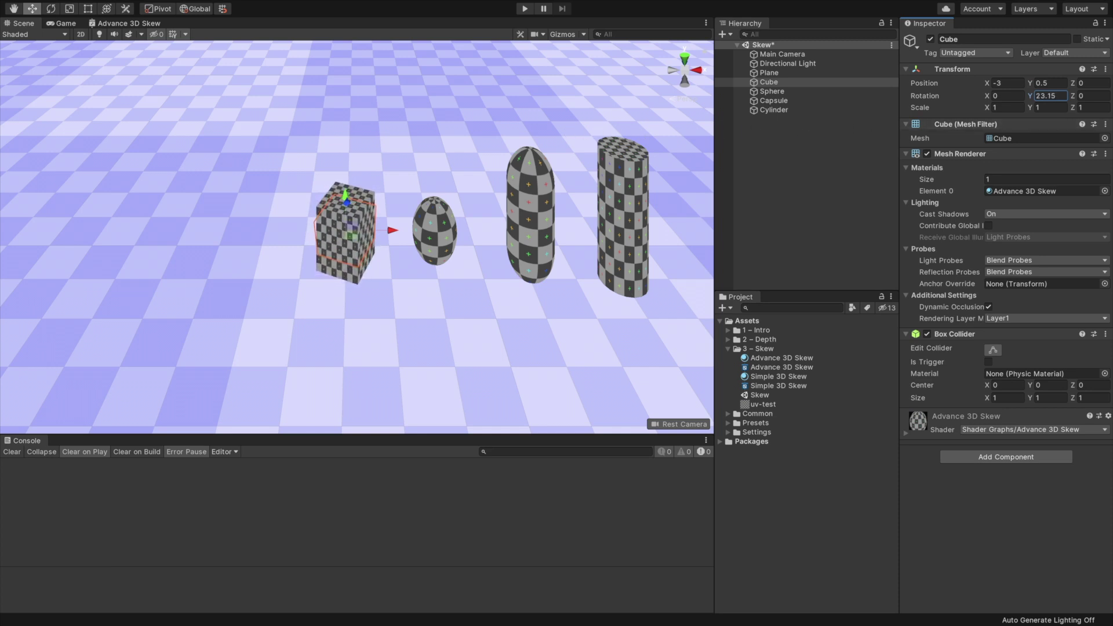
{"action": "left_click_drag", "start_coordinate": [1032, 96], "coordinate": [1111, 98]}
{"action": "left_click_drag", "start_coordinate": [1036, 97], "coordinate": [1092, 103]}
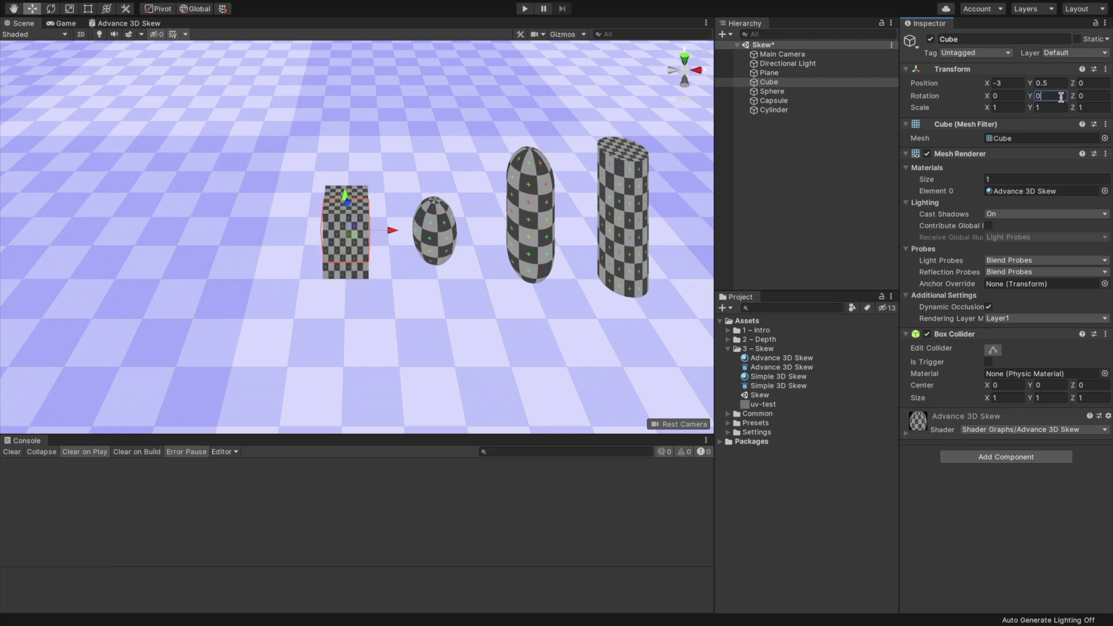
Step: Tick Enable GPU Instancing on the Advanced 3D Skew material
{"action": "left_click", "coordinate": [784, 357]}
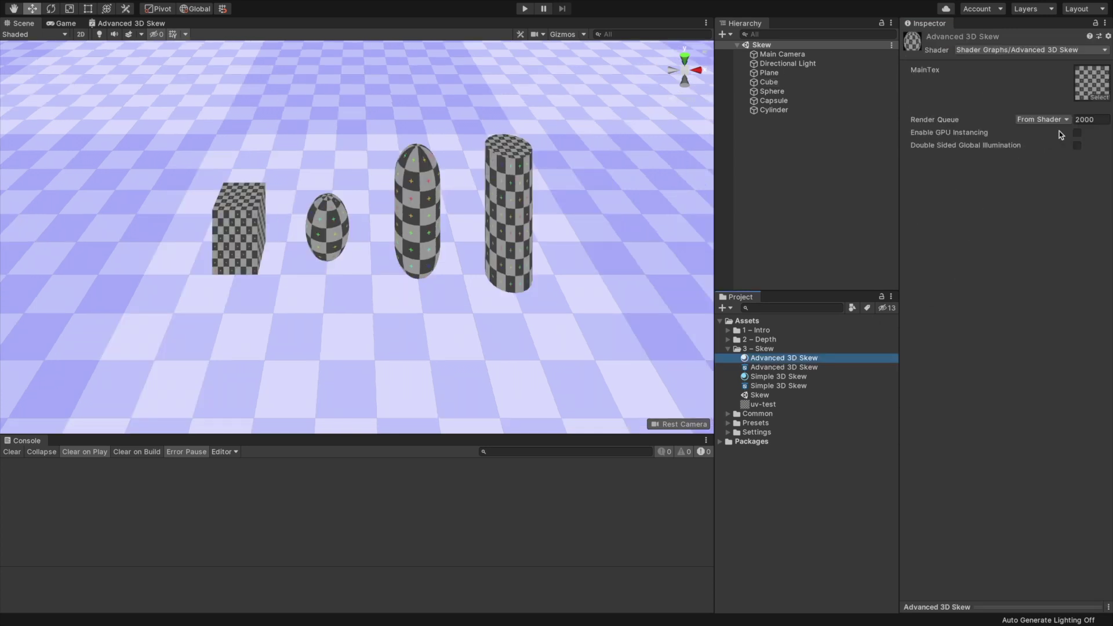
{"action": "left_click", "coordinate": [1077, 132]}
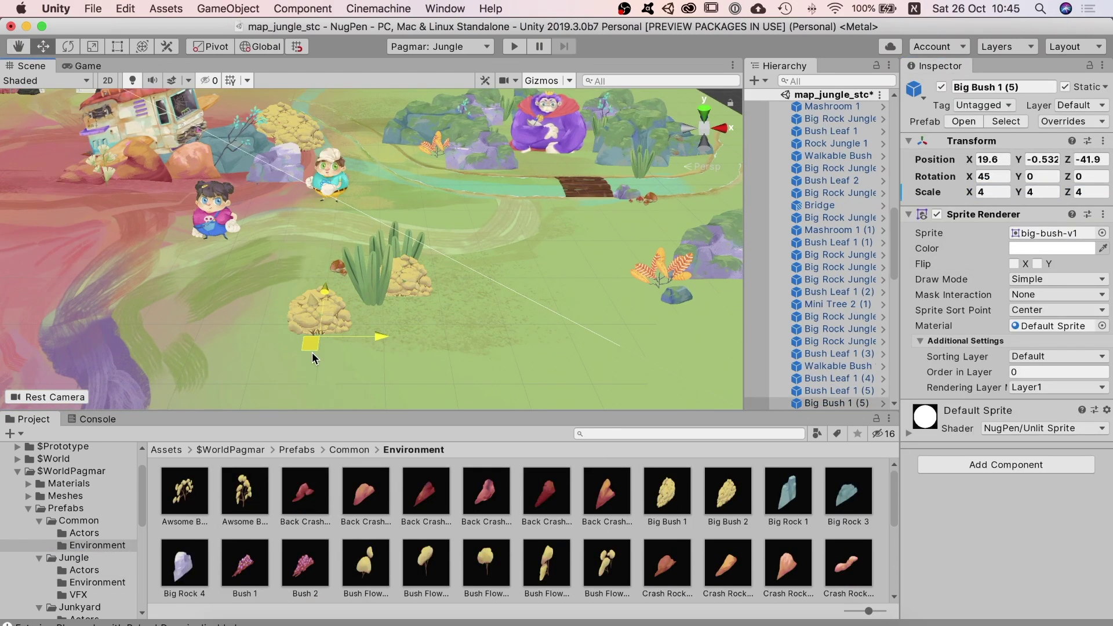
Step: Pan the Scene view across the jungle map toward the junkyard
{"action": "middle_click_drag", "start_coordinate": [172, 250], "coordinate": [491, 271]}
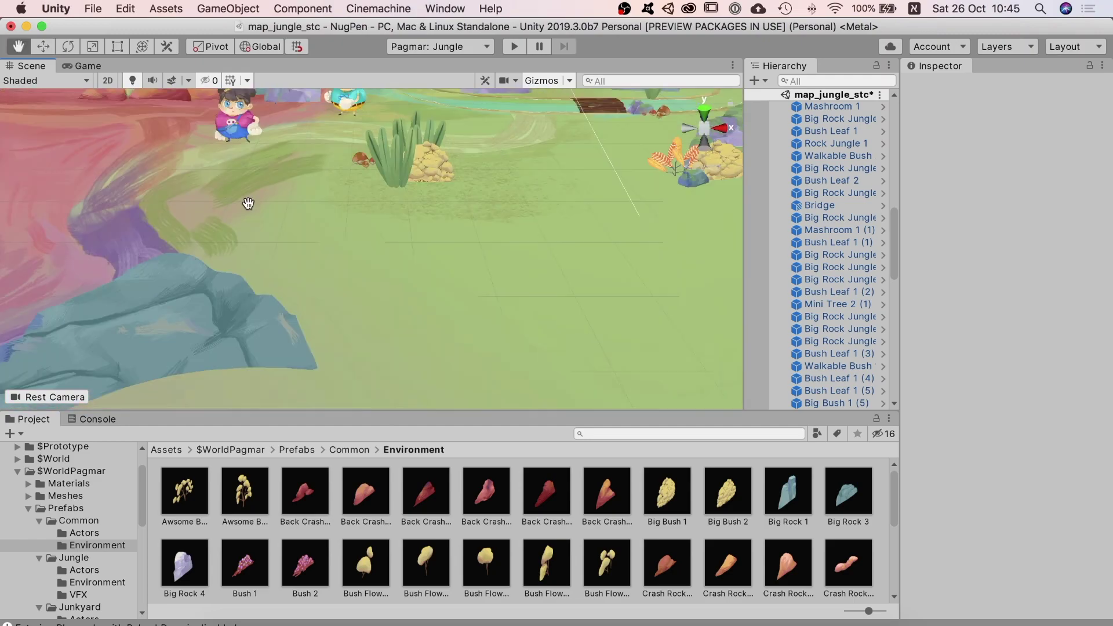
{"action": "left_click", "coordinate": [242, 244]}
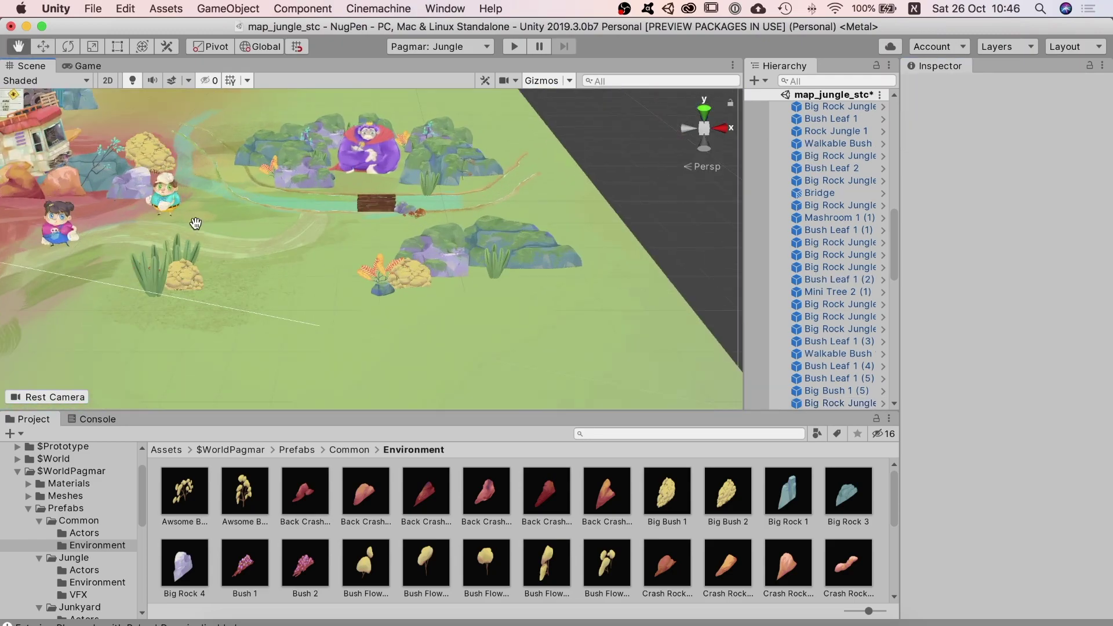